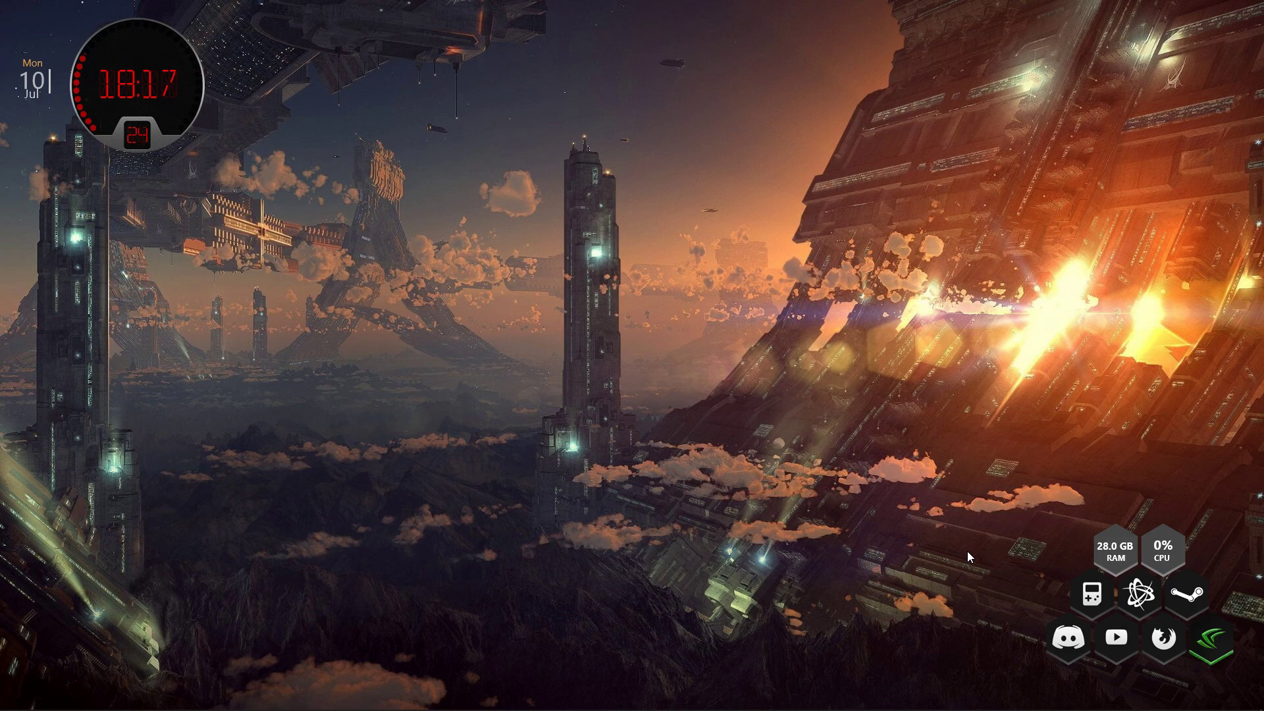
- Check the CPU's idle performance in Task Manager and close it
key("ctrl+alt+Delete")
left_click(643, 368)
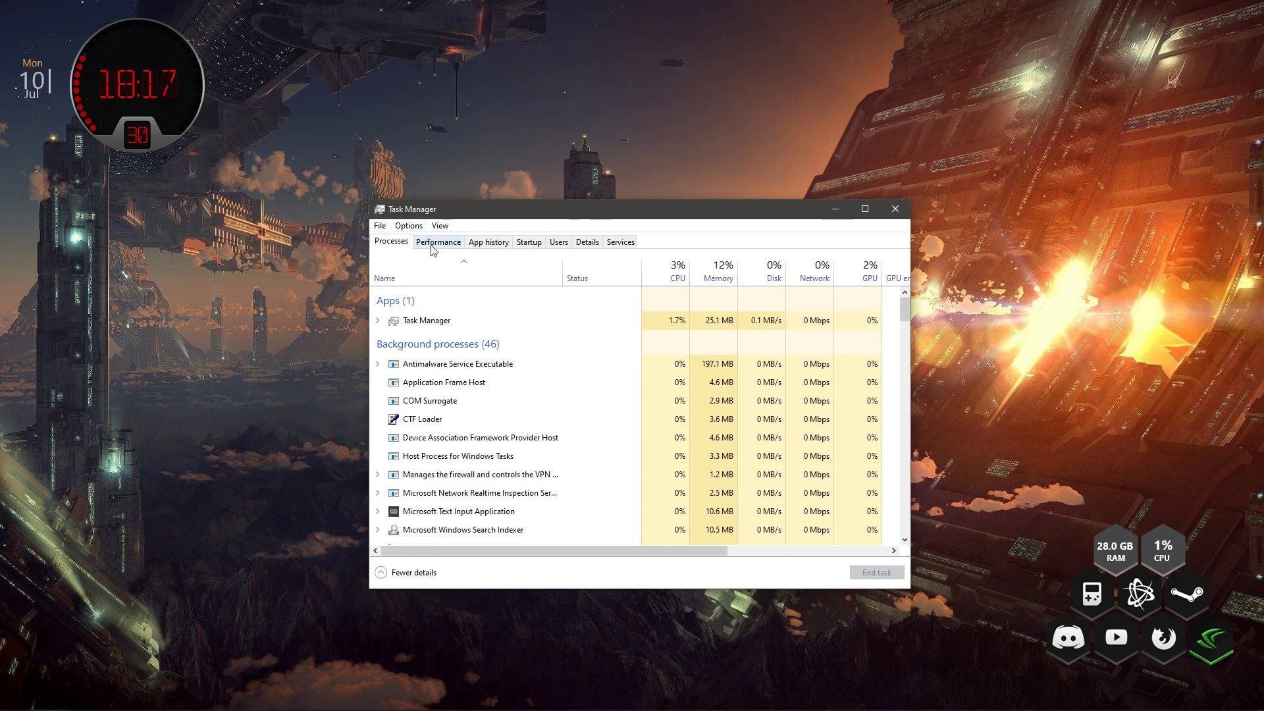
left_click(437, 243)
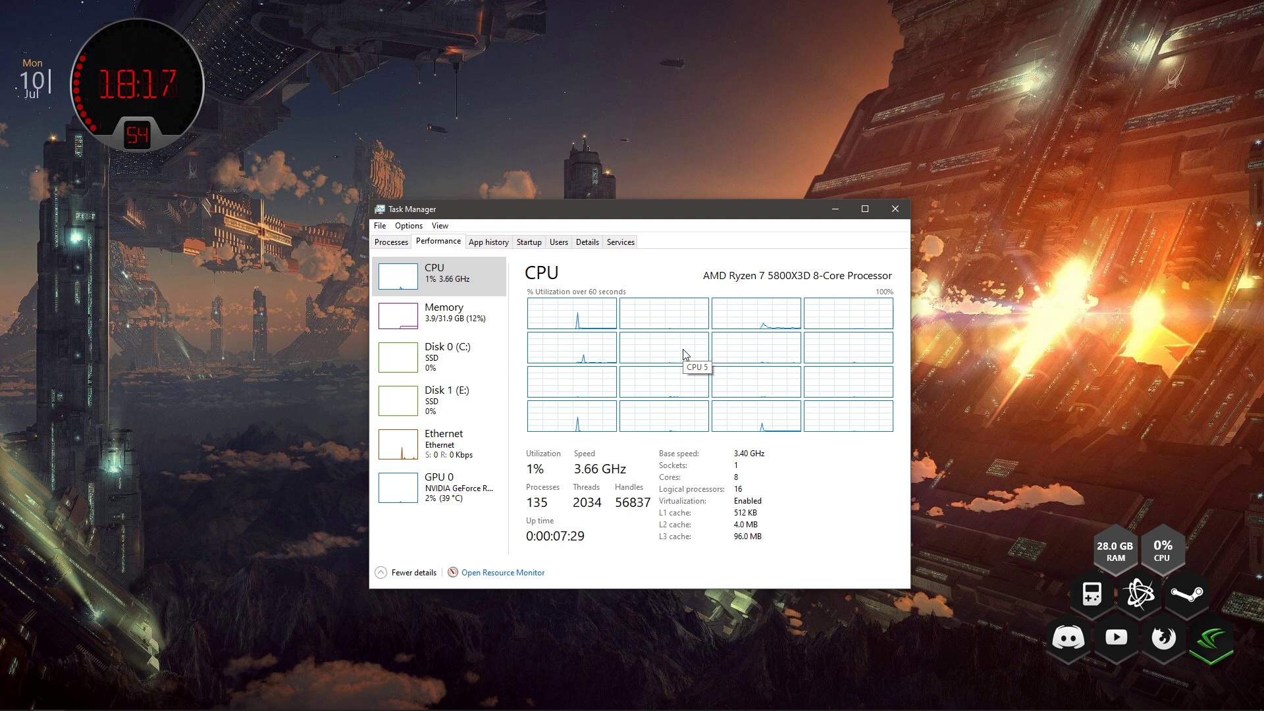
left_click(895, 209)
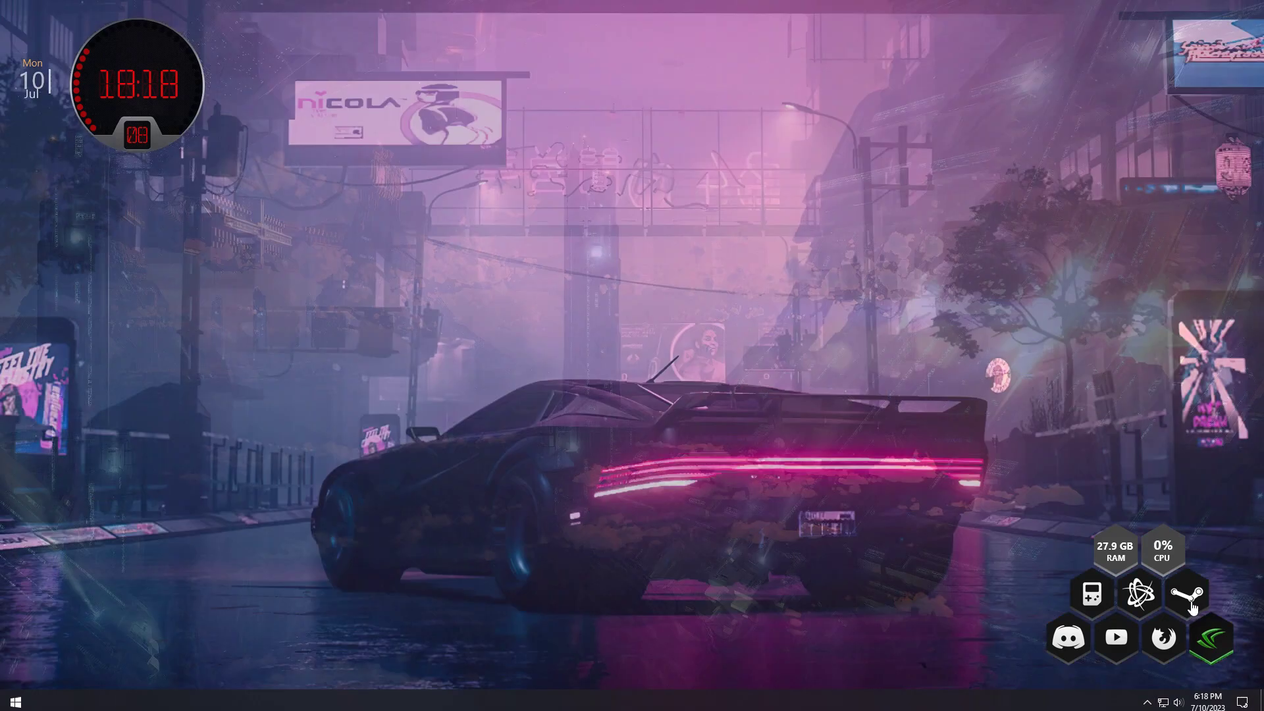
- Start Steam, close its store window and launch Far Cry 5
right_click(1190, 600)
left_click(1236, 588)
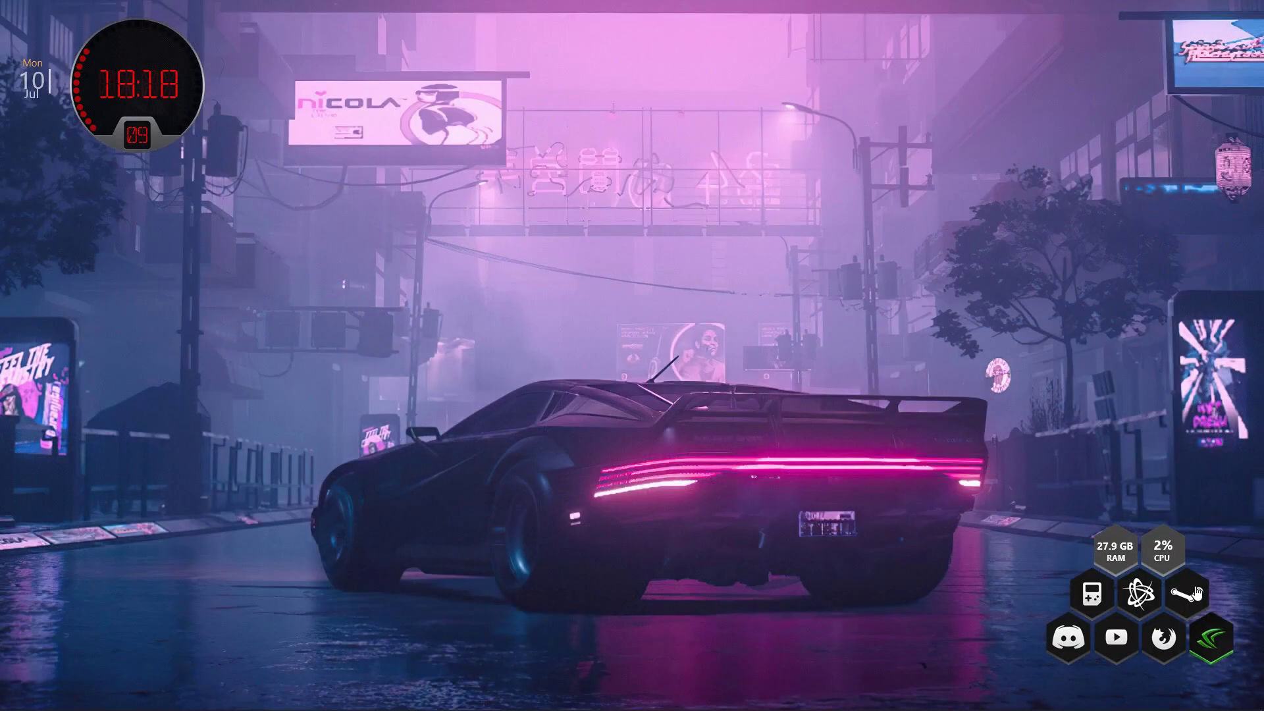
left_click(1195, 592)
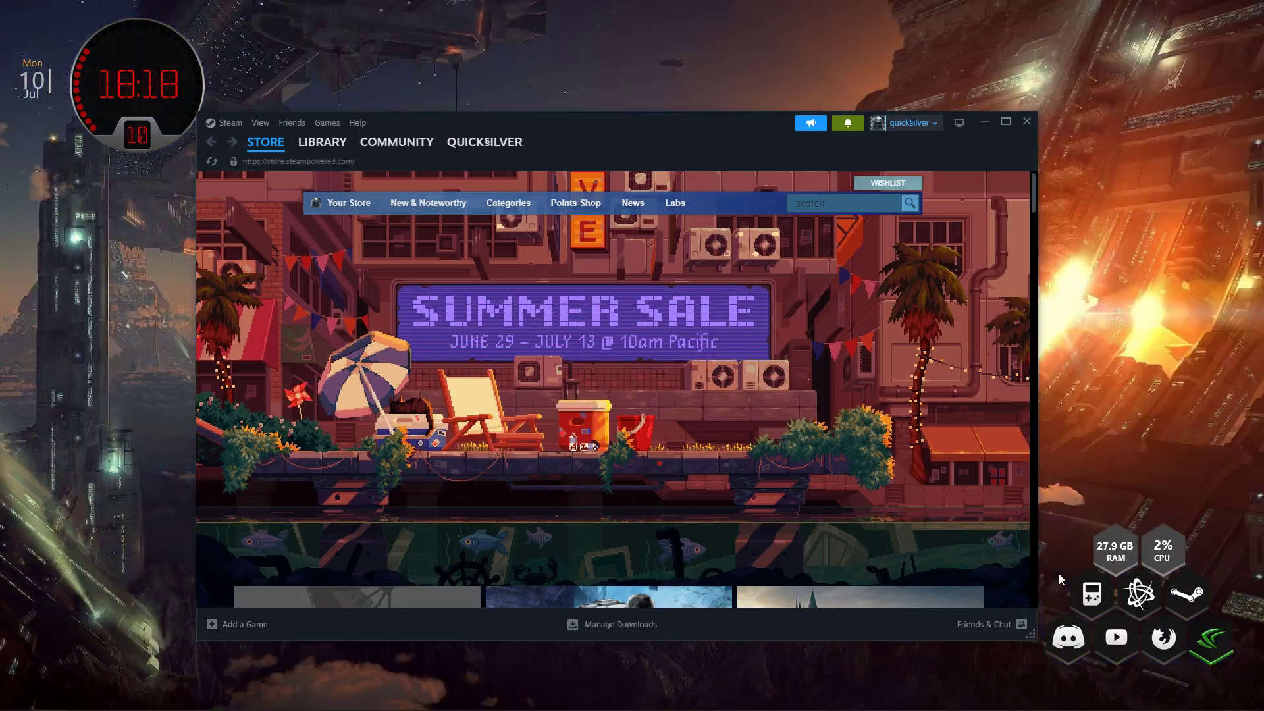
left_click(1026, 121)
left_click(1147, 699)
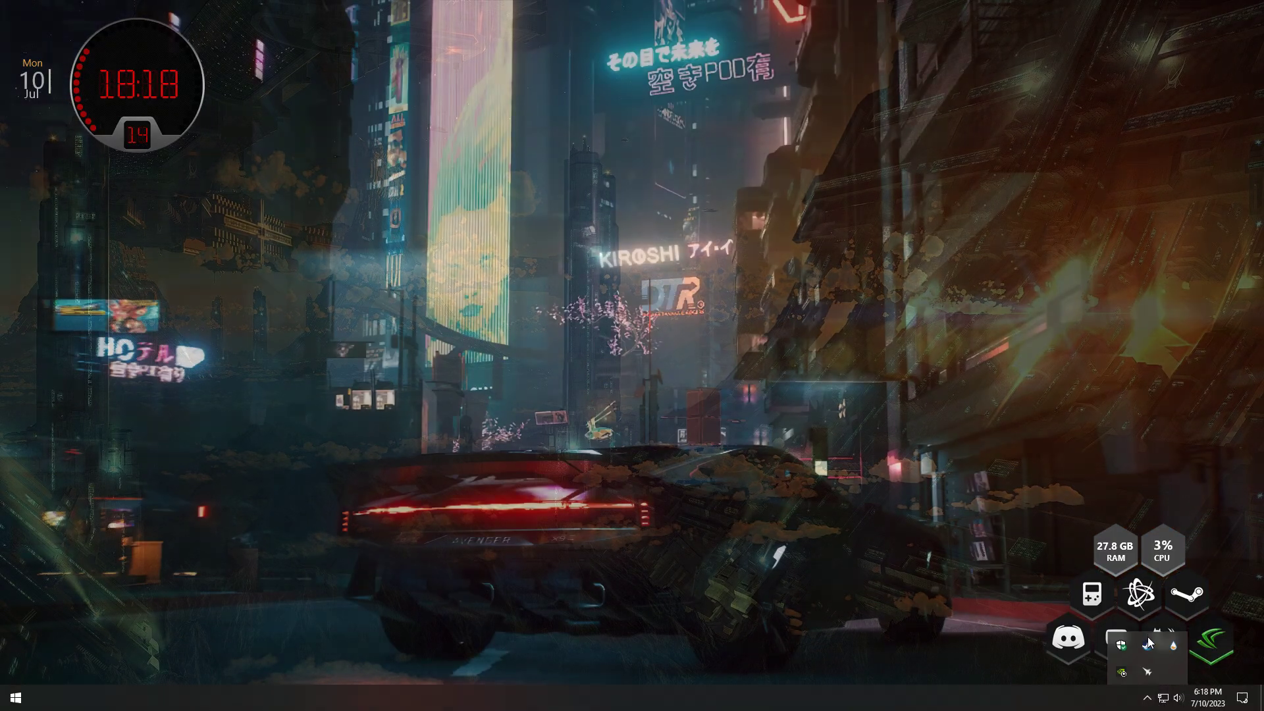
right_click(1147, 646)
left_click(1055, 356)
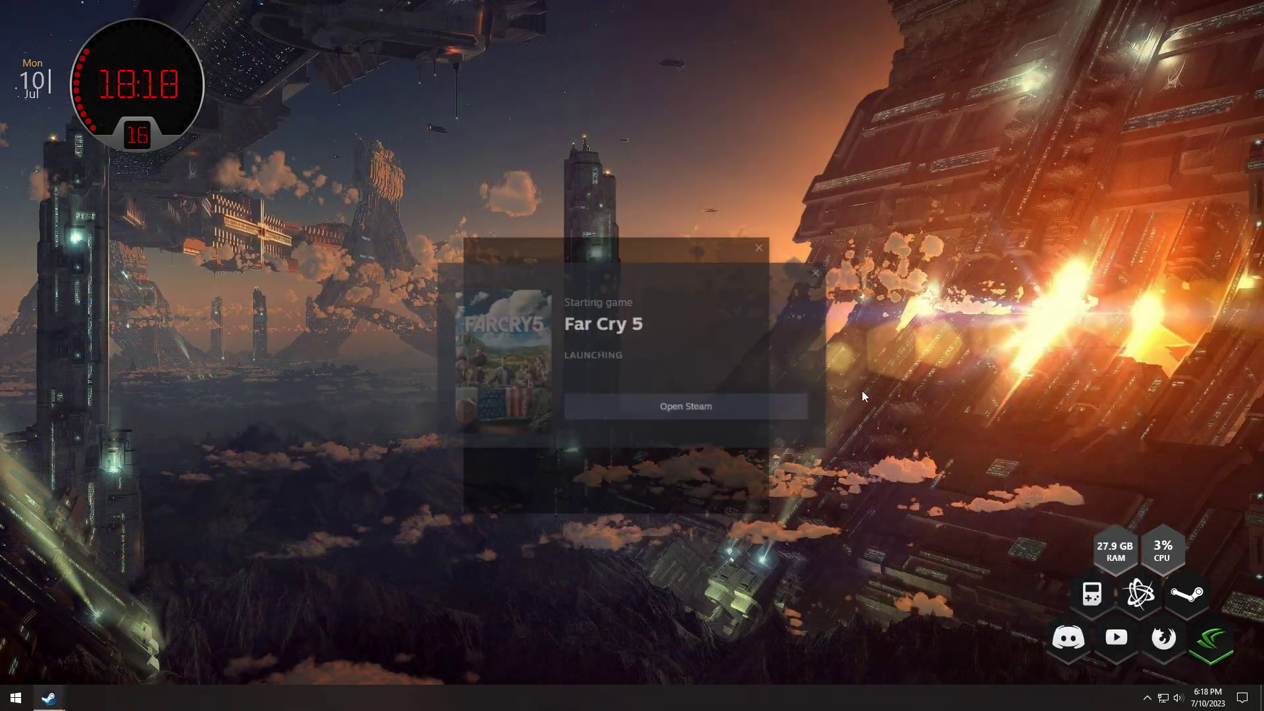
left_click(661, 495)
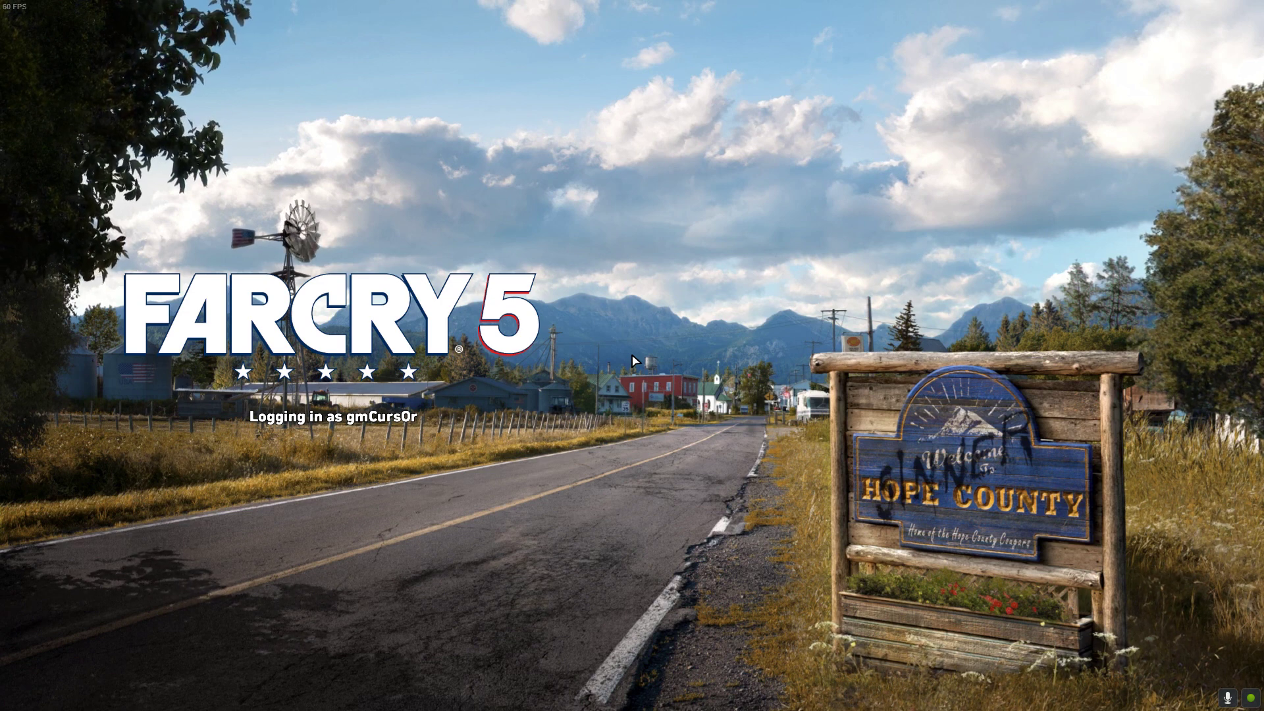
- Open Task Manager over the running game, show the CPU performance graphs and shift the window aside
key("ctrl+alt+Delete")
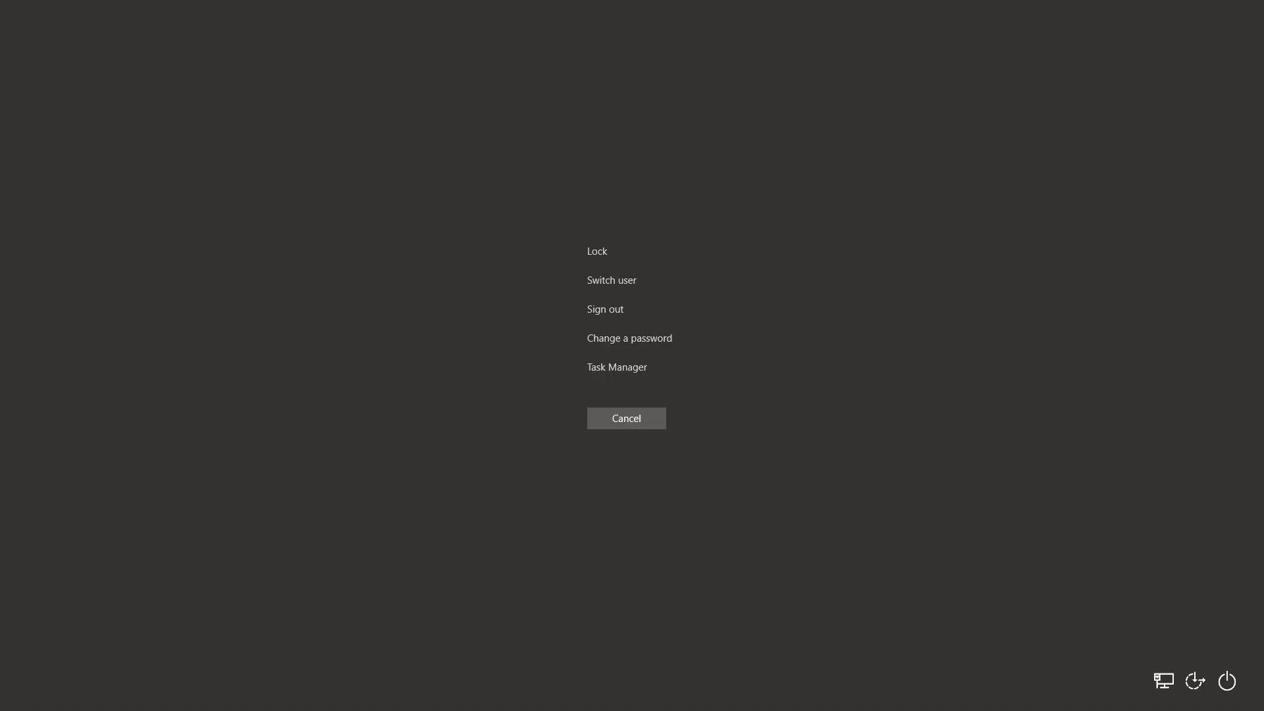
left_click(615, 366)
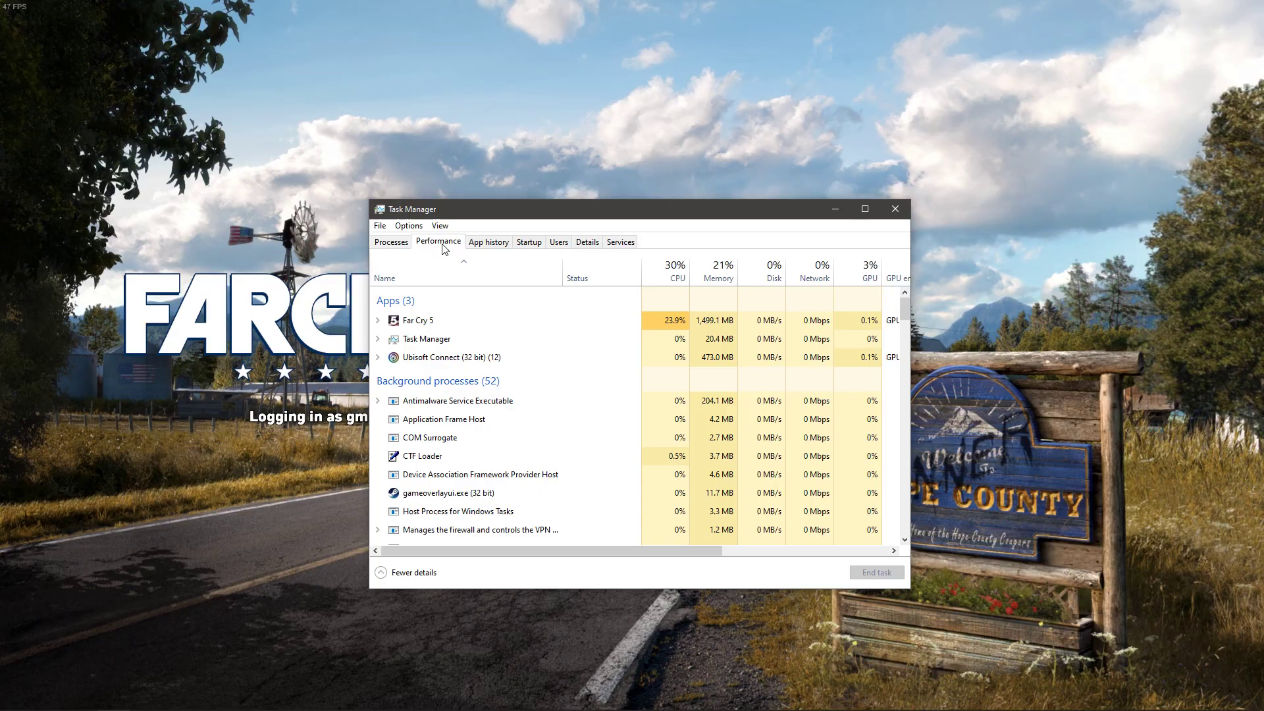
left_click(438, 242)
left_click_drag(505, 206, 353, 195)
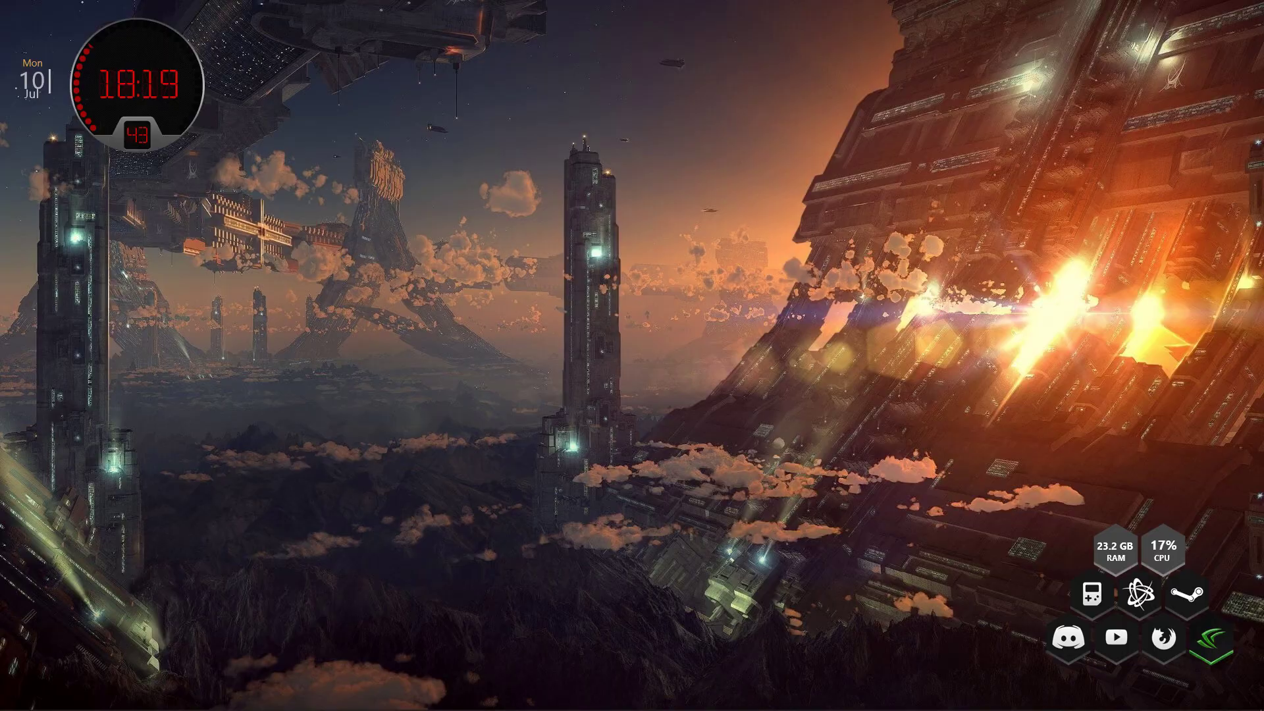
- Bring up MSI Afterburner over the paused game and examine the CPU temperature history in its hardware monitor
left_click(1147, 698)
left_click(1148, 647)
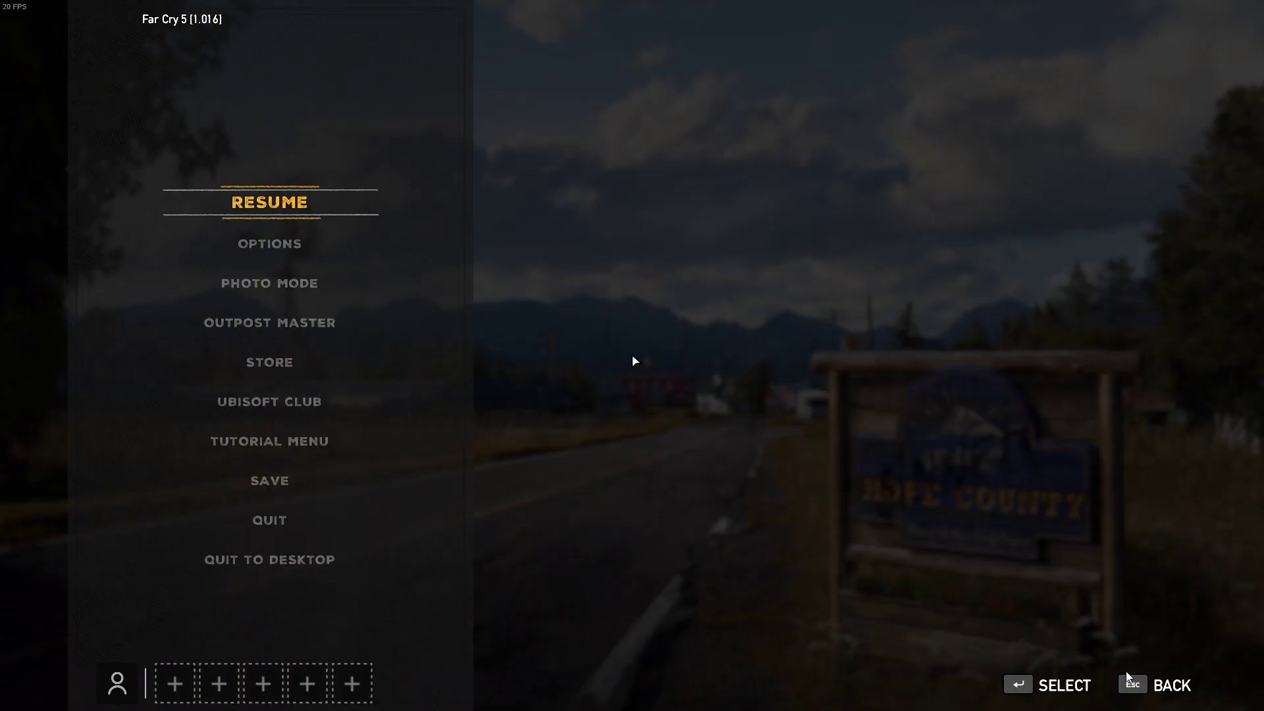
left_click_drag(748, 0, 724, 97)
left_click(285, 201)
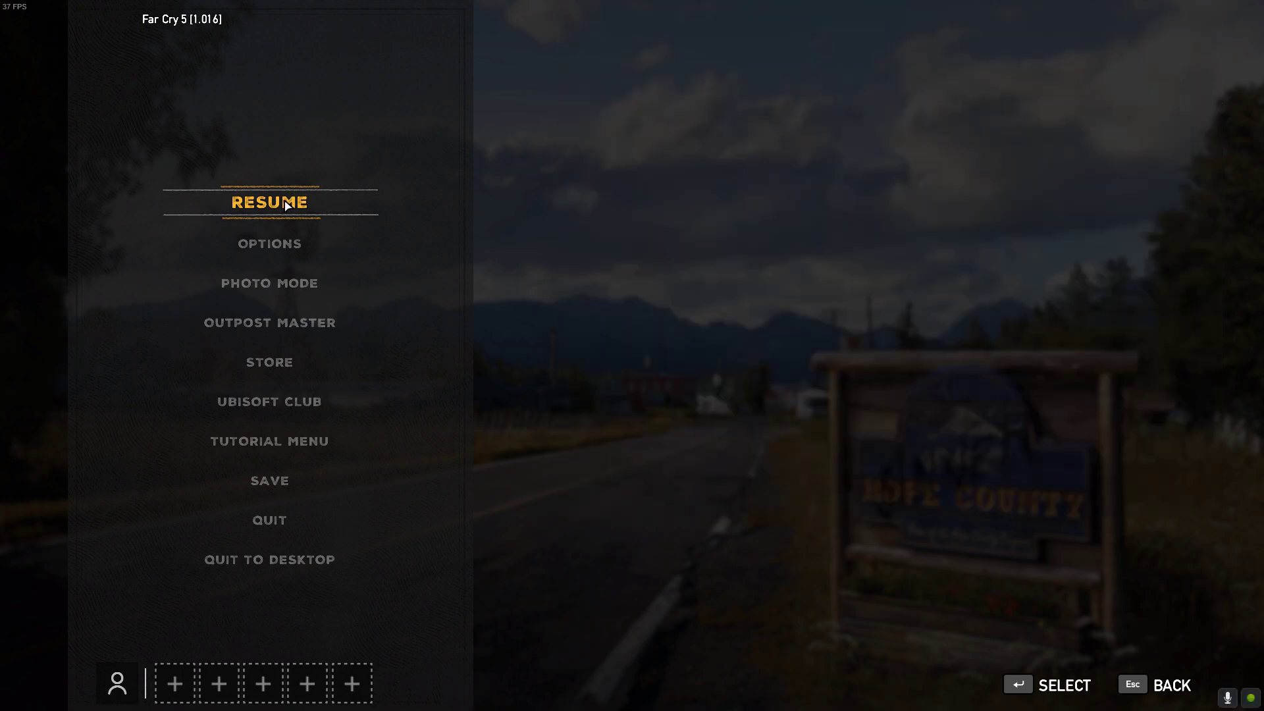
key("alt+Tab")
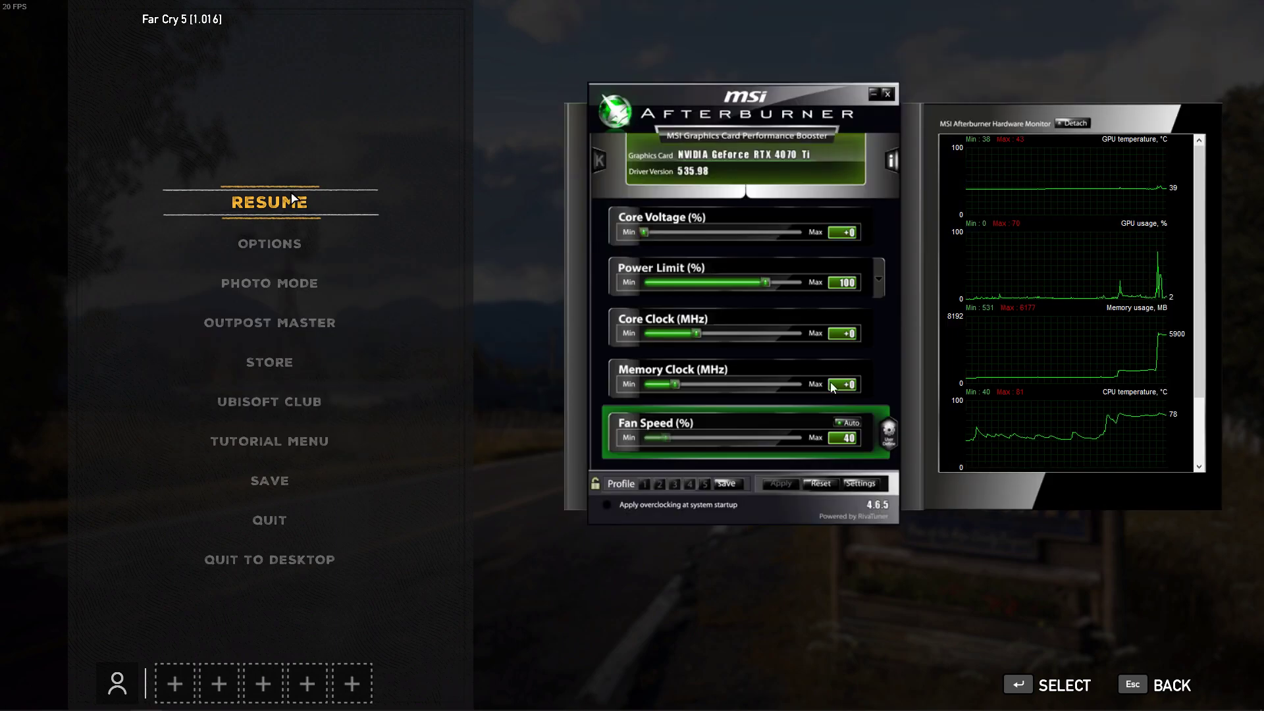
mouse_move(1129, 416)
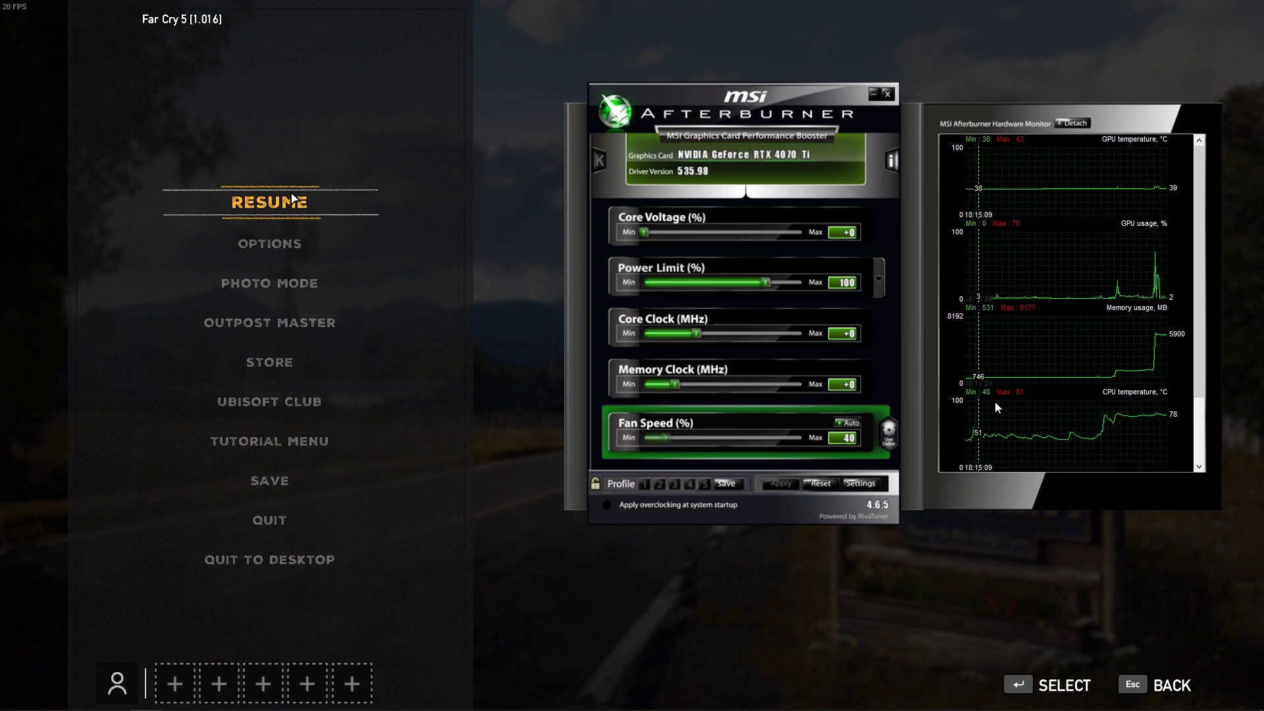
mouse_move(1159, 431)
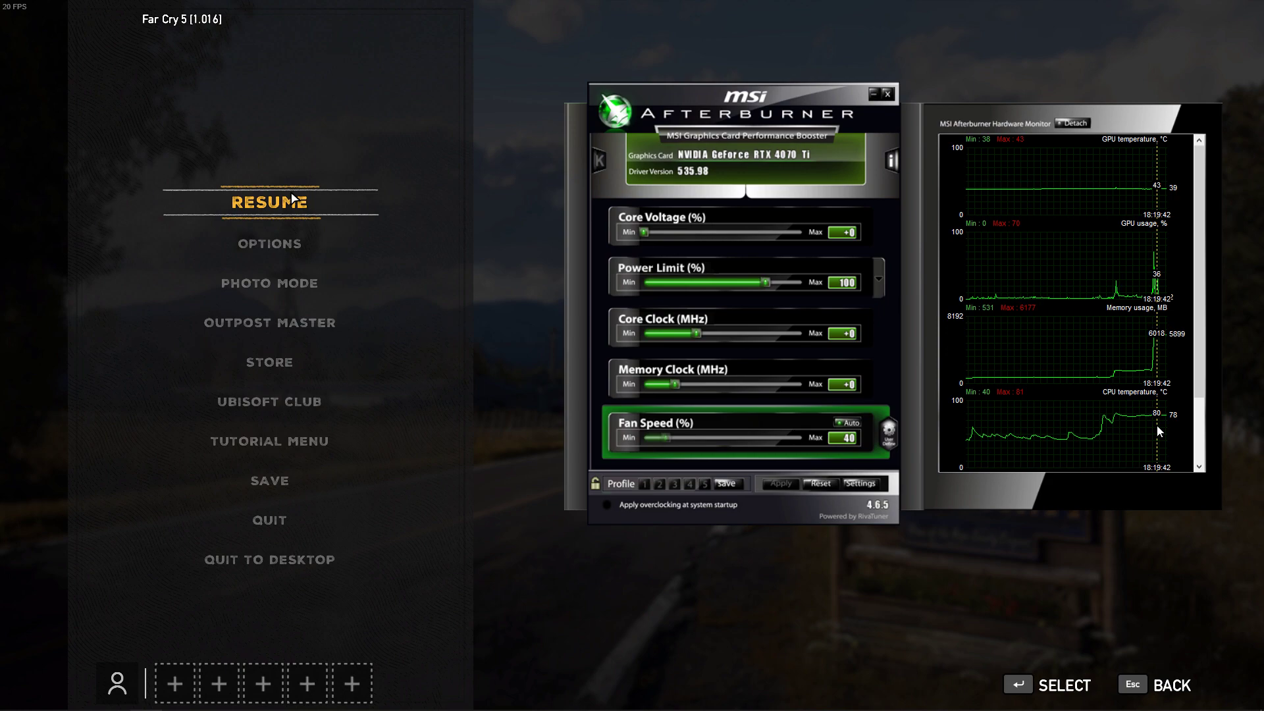
- Arrange Task Manager's CPU performance view and MSI Afterburner side by side over the game without overlapping
left_click(536, 305)
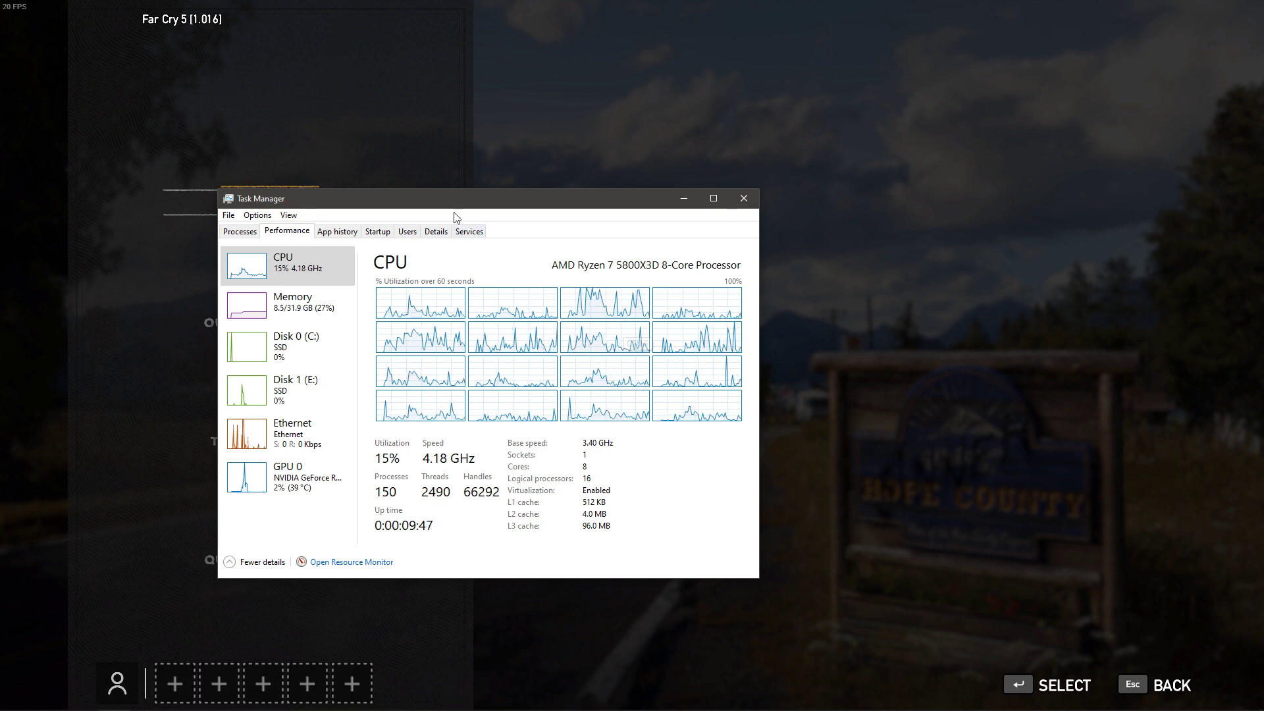
left_click_drag(458, 210, 449, 219)
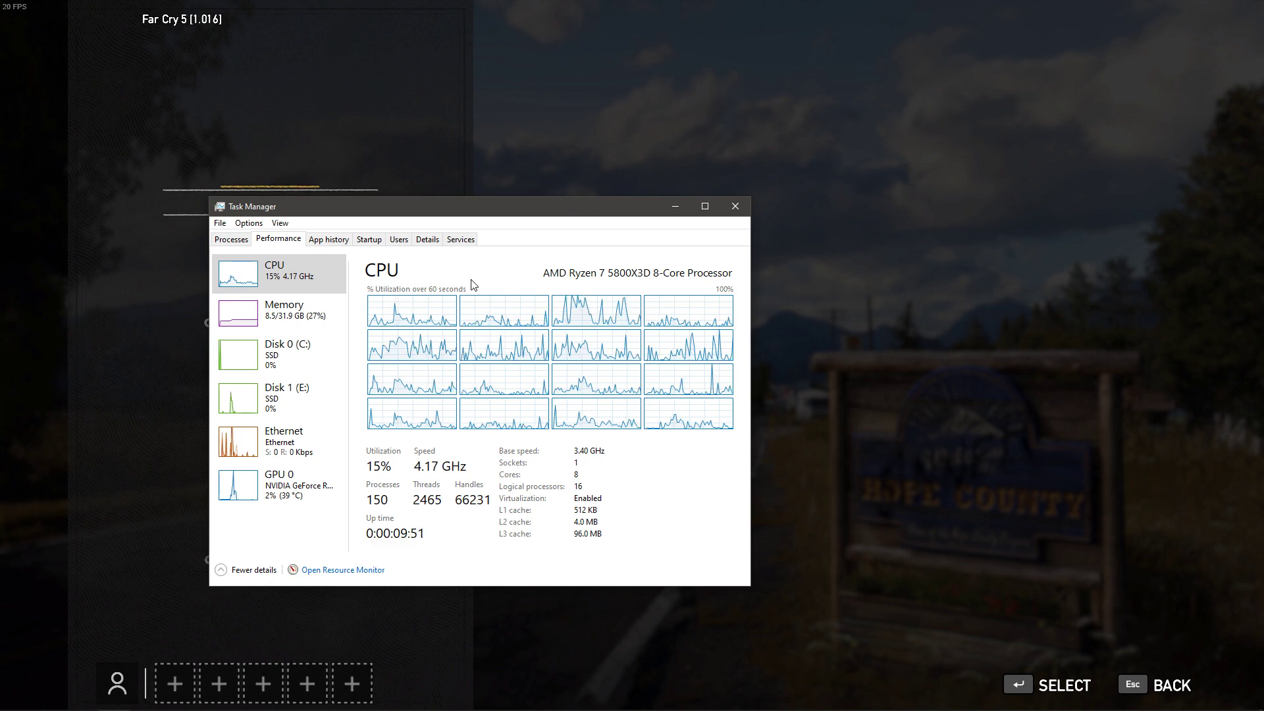
left_click_drag(497, 209, 373, 196)
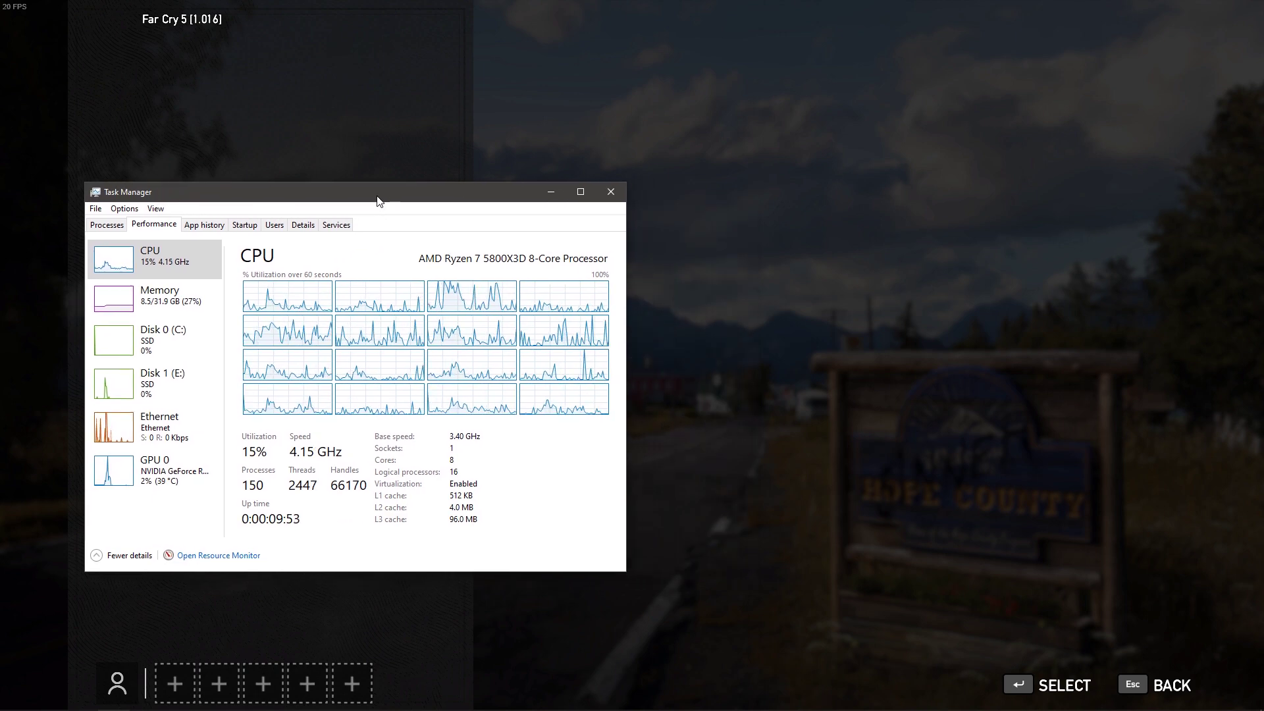
key("alt+Tab")
key("alt+Tab")
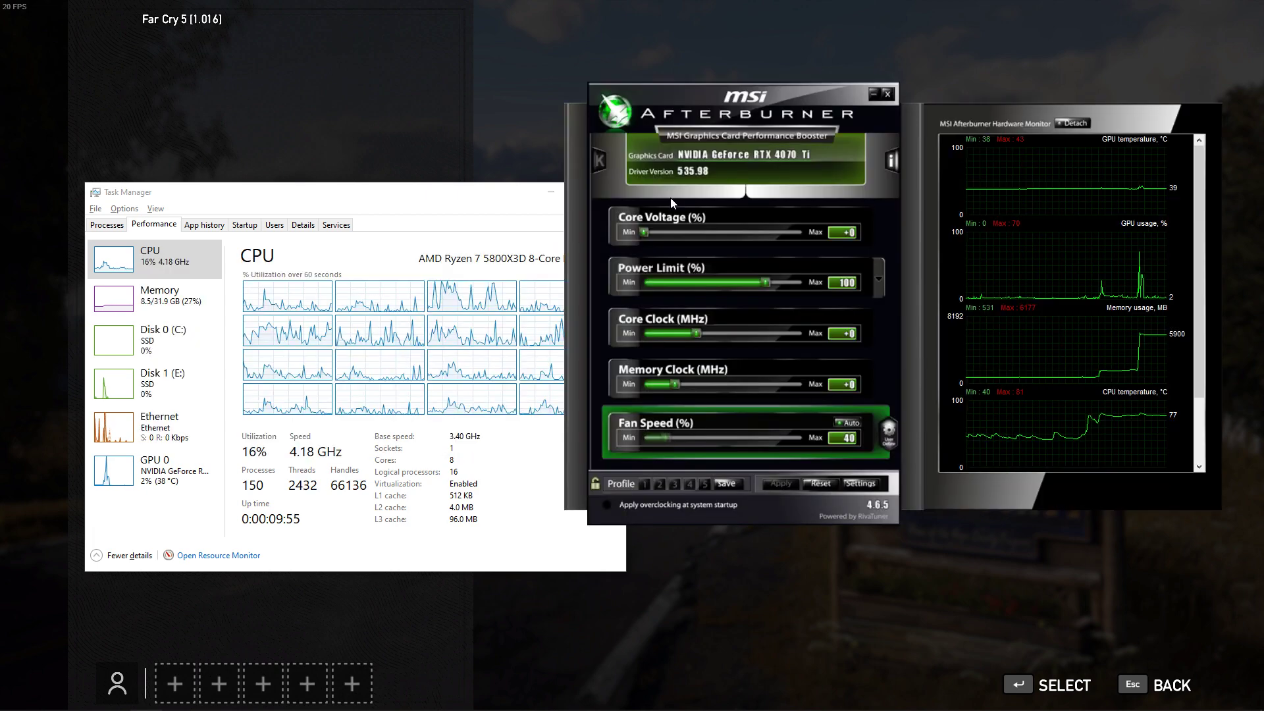
left_click_drag(769, 91, 789, 116)
left_click_drag(477, 187, 432, 167)
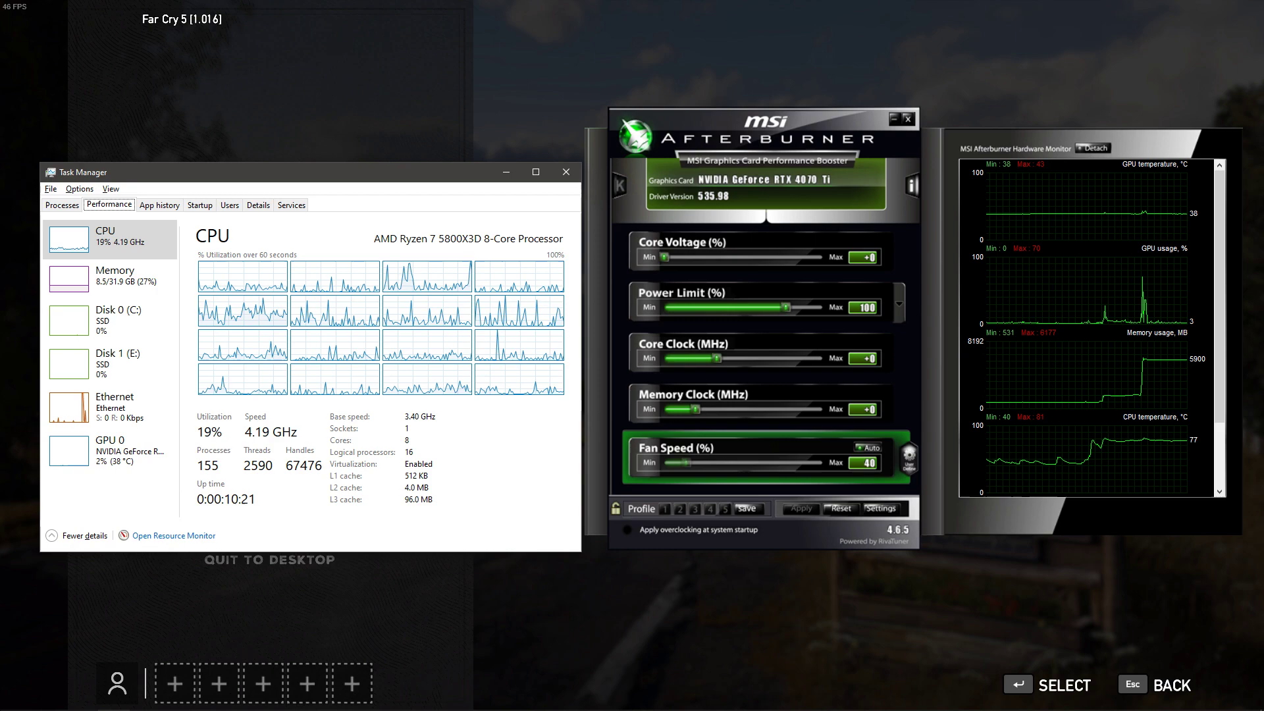
- Find the Windows power settings and open the advanced power settings of the High performance plan
left_click(8, 707)
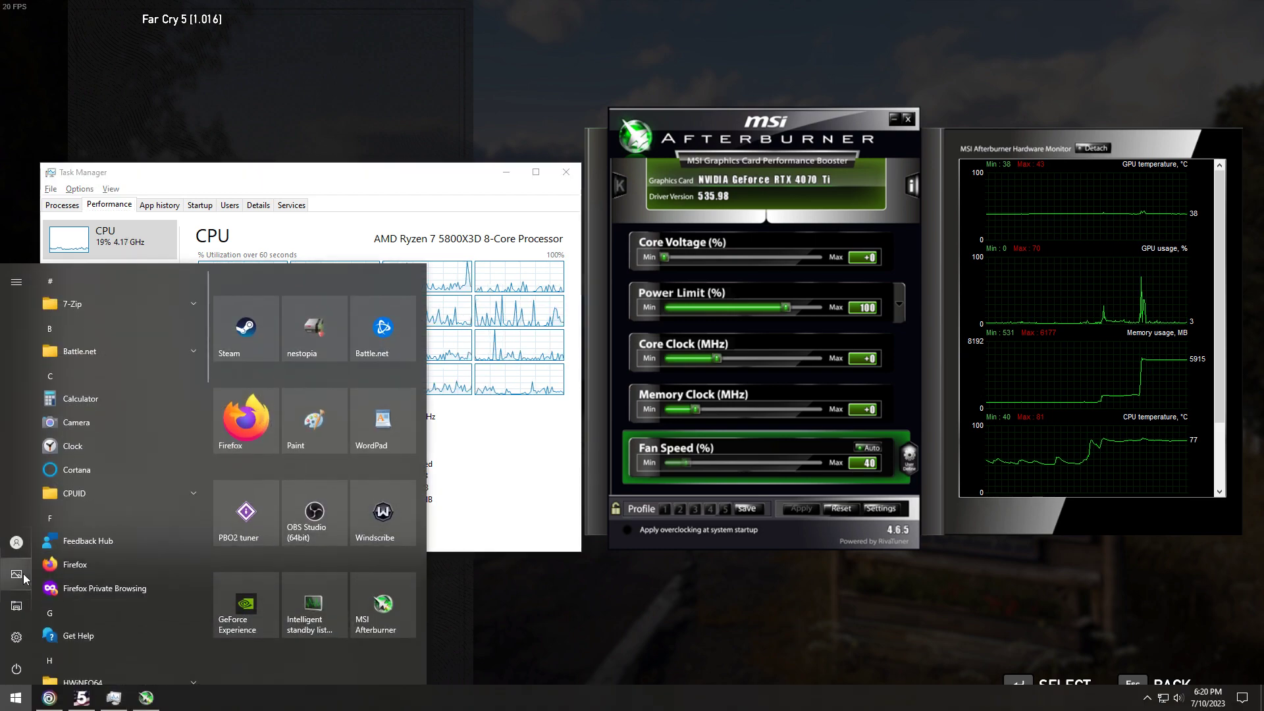
mouse_move(17, 665)
type("power")
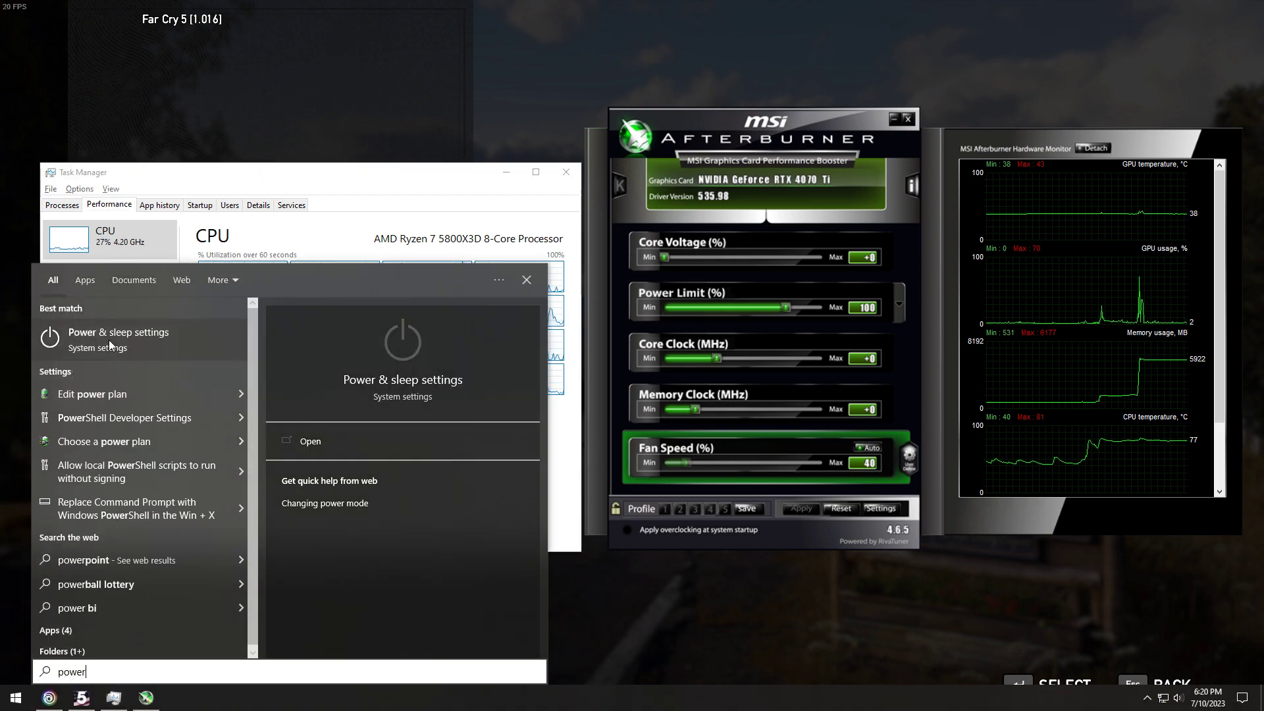
left_click(156, 337)
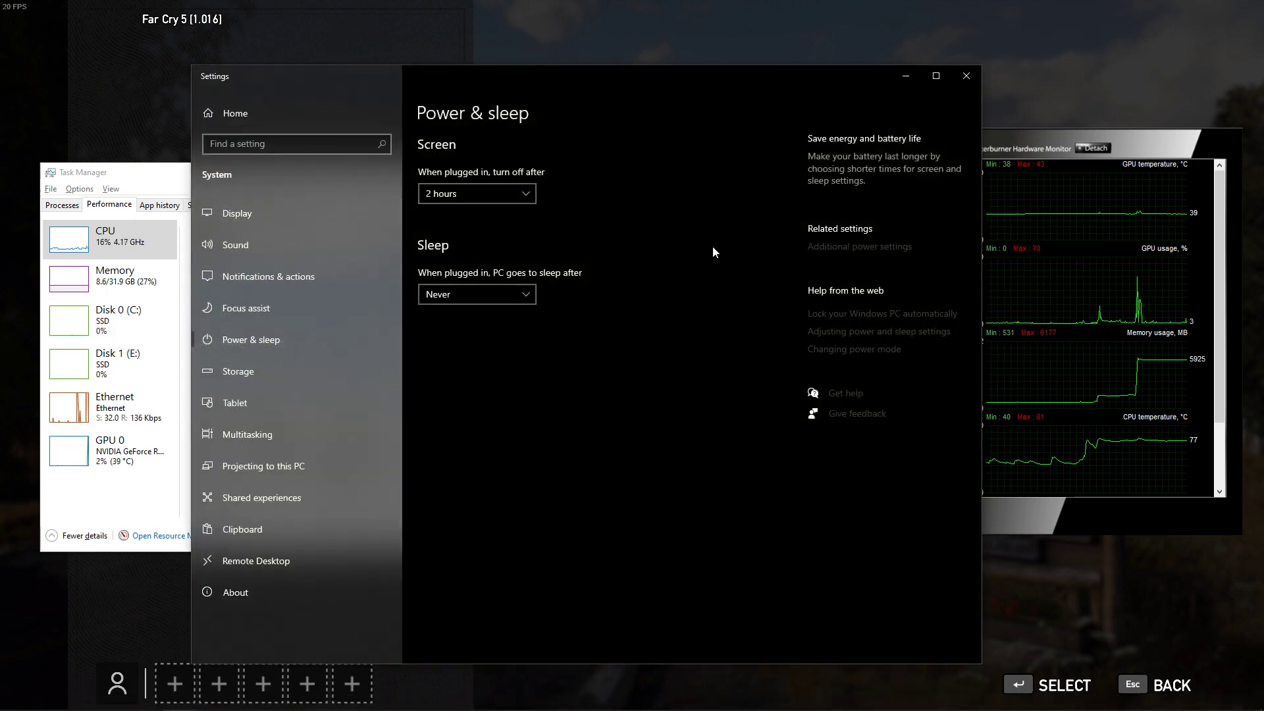
left_click(834, 247)
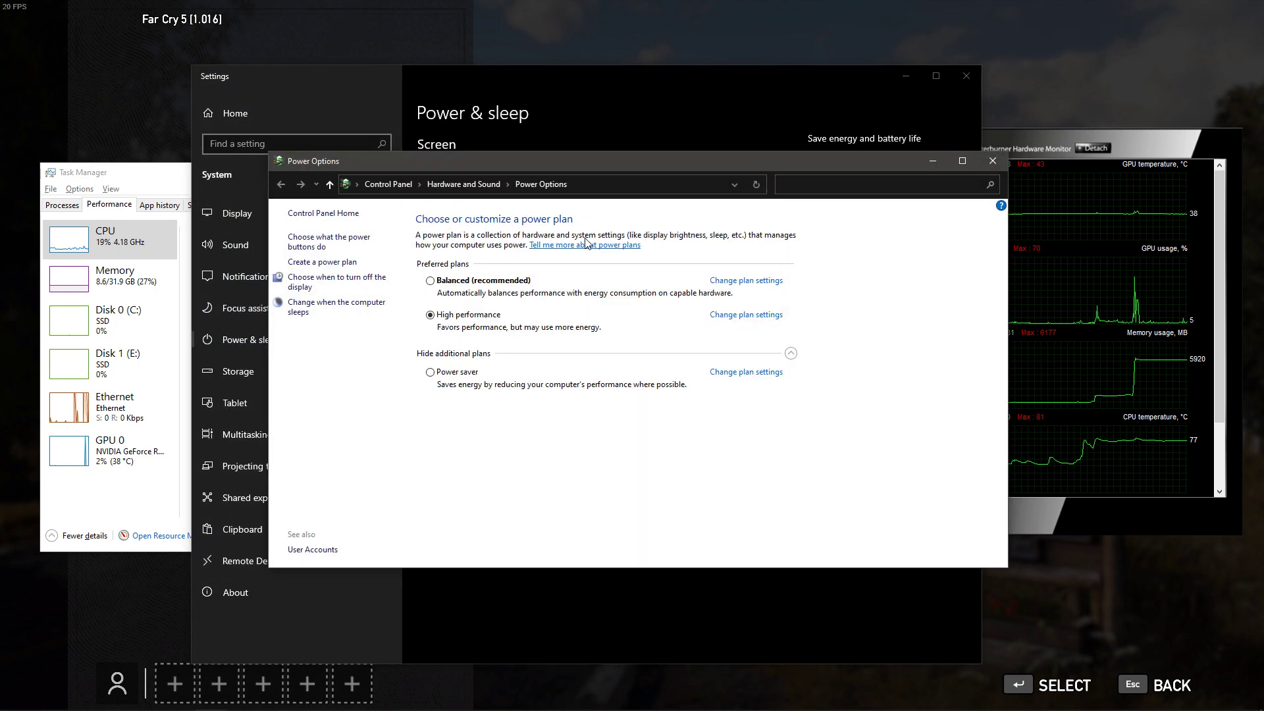
left_click(746, 316)
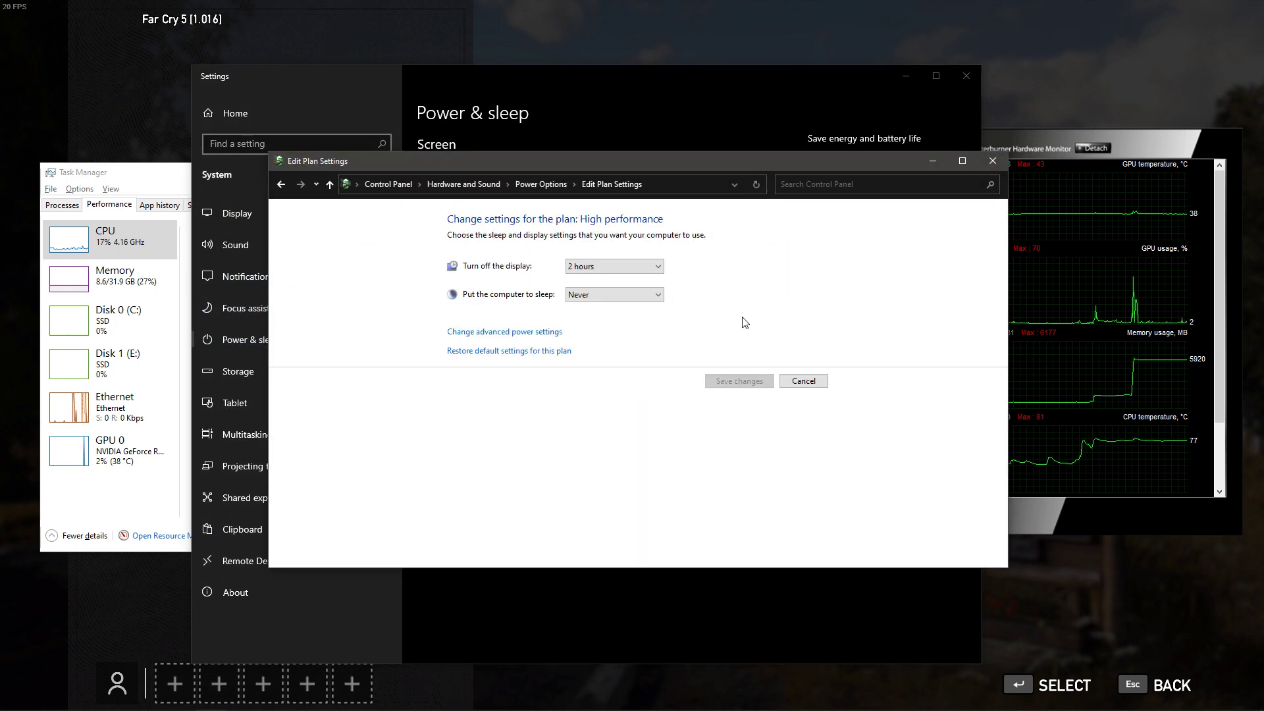
left_click(503, 333)
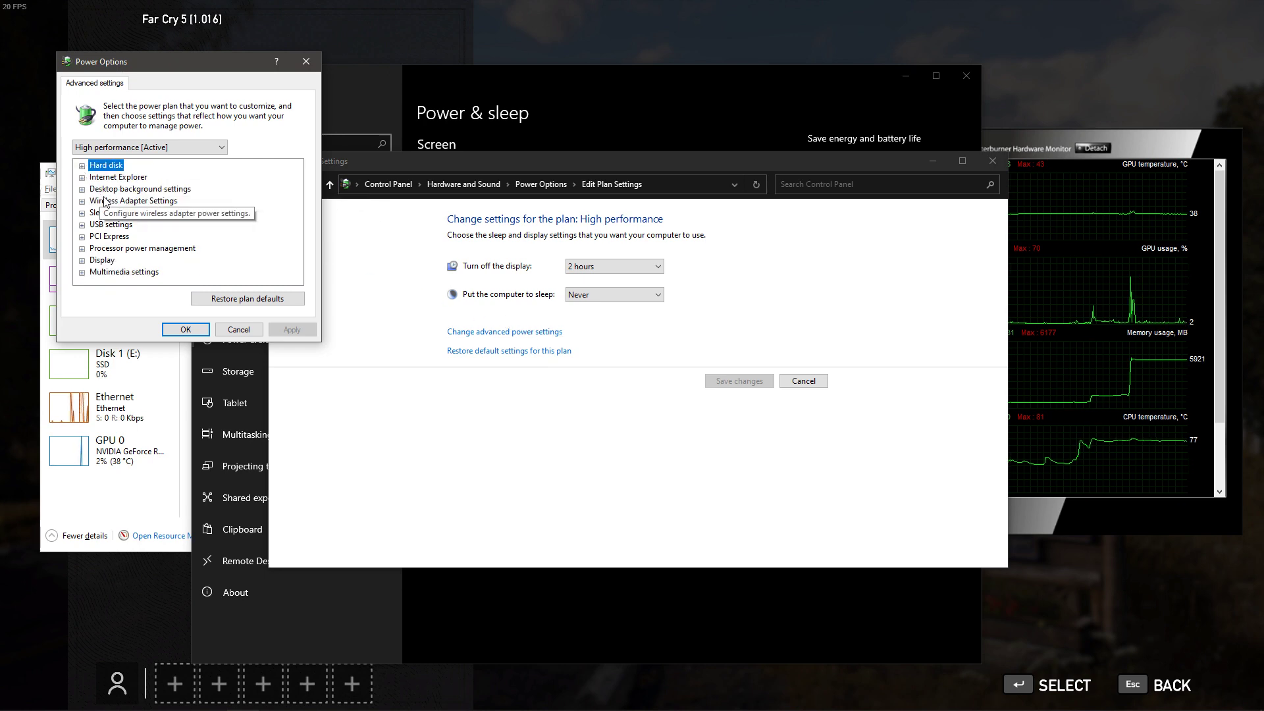
- Set the maximum processor state under Processor power management to 99% and apply it
left_click(82, 249)
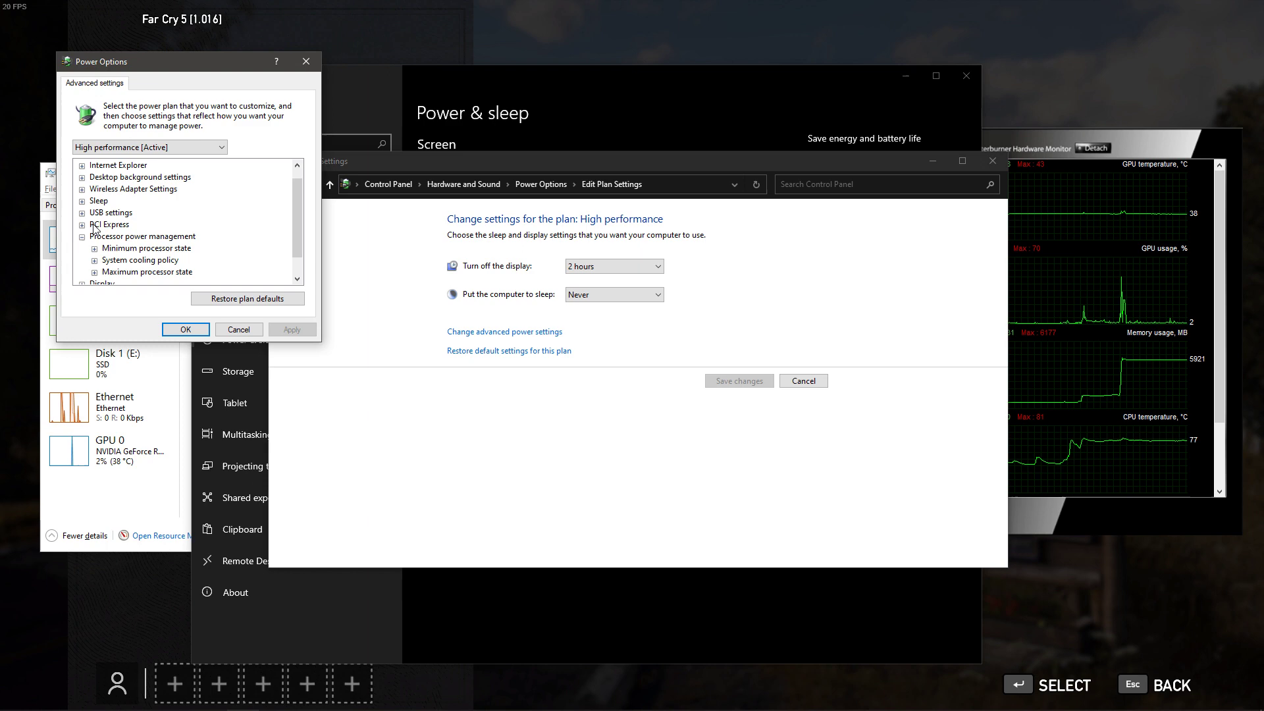
left_click(95, 271)
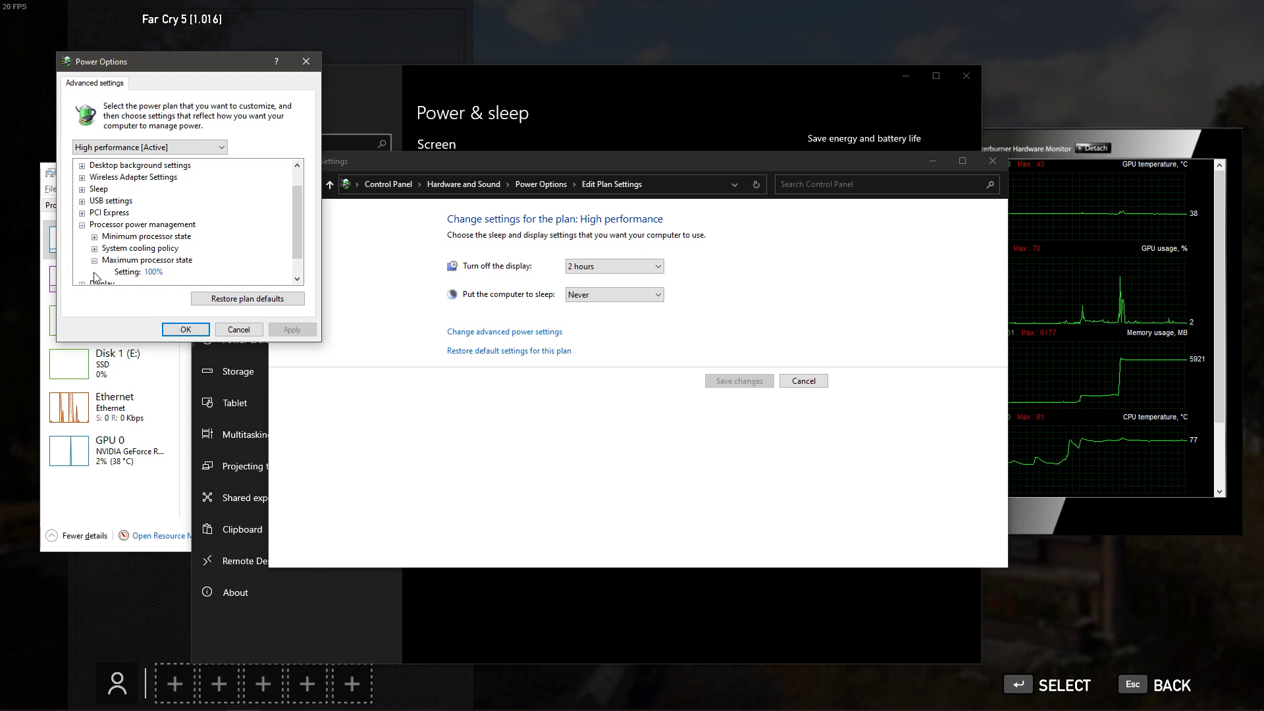
left_click(152, 249)
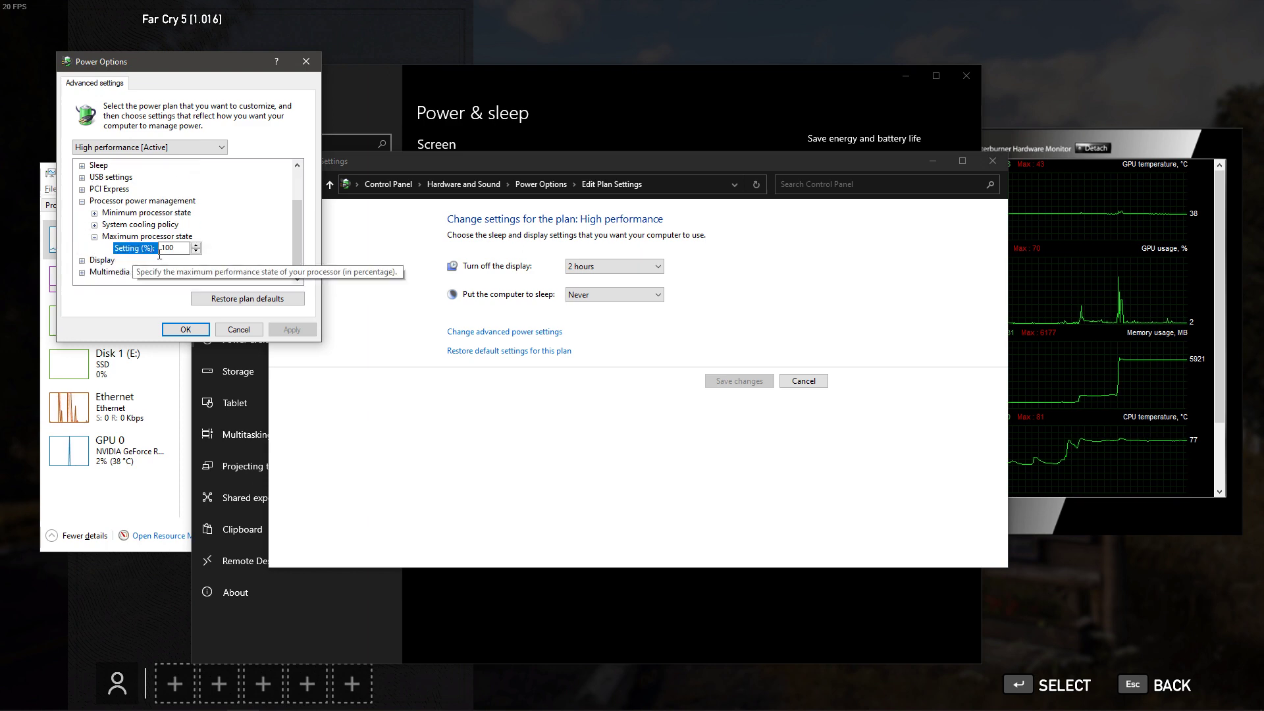
double_click(163, 249)
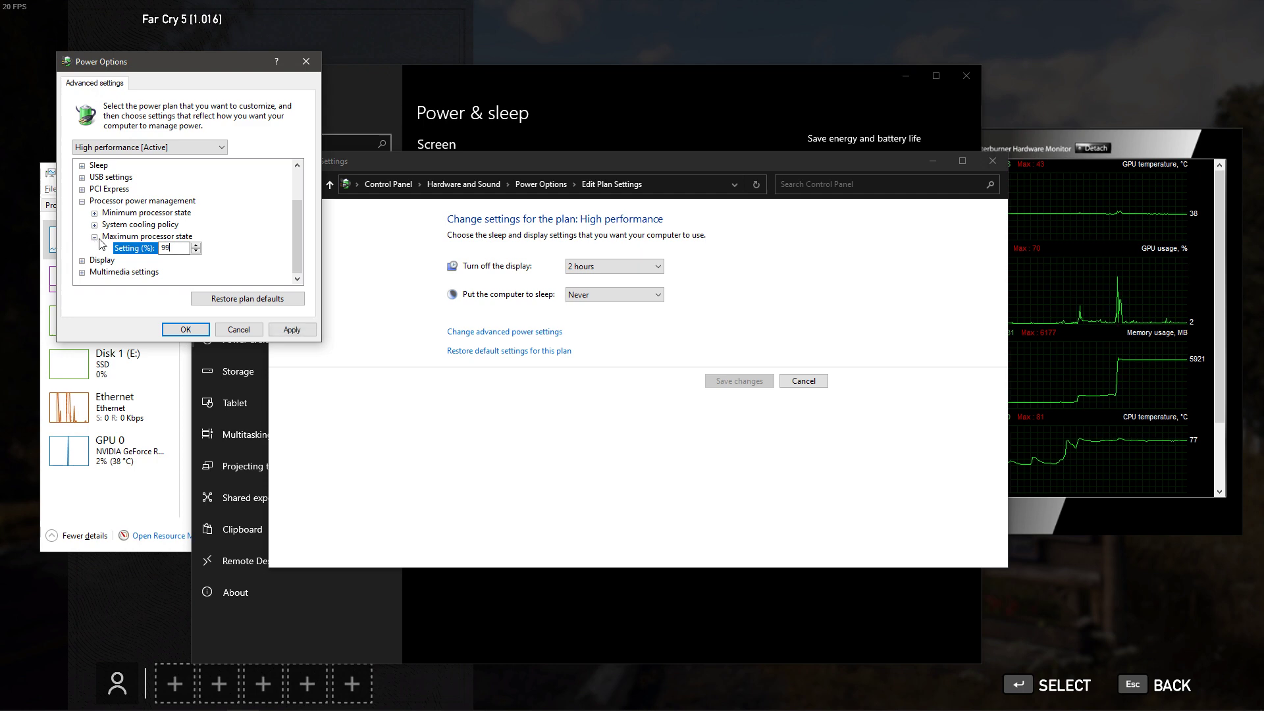
left_click(181, 330)
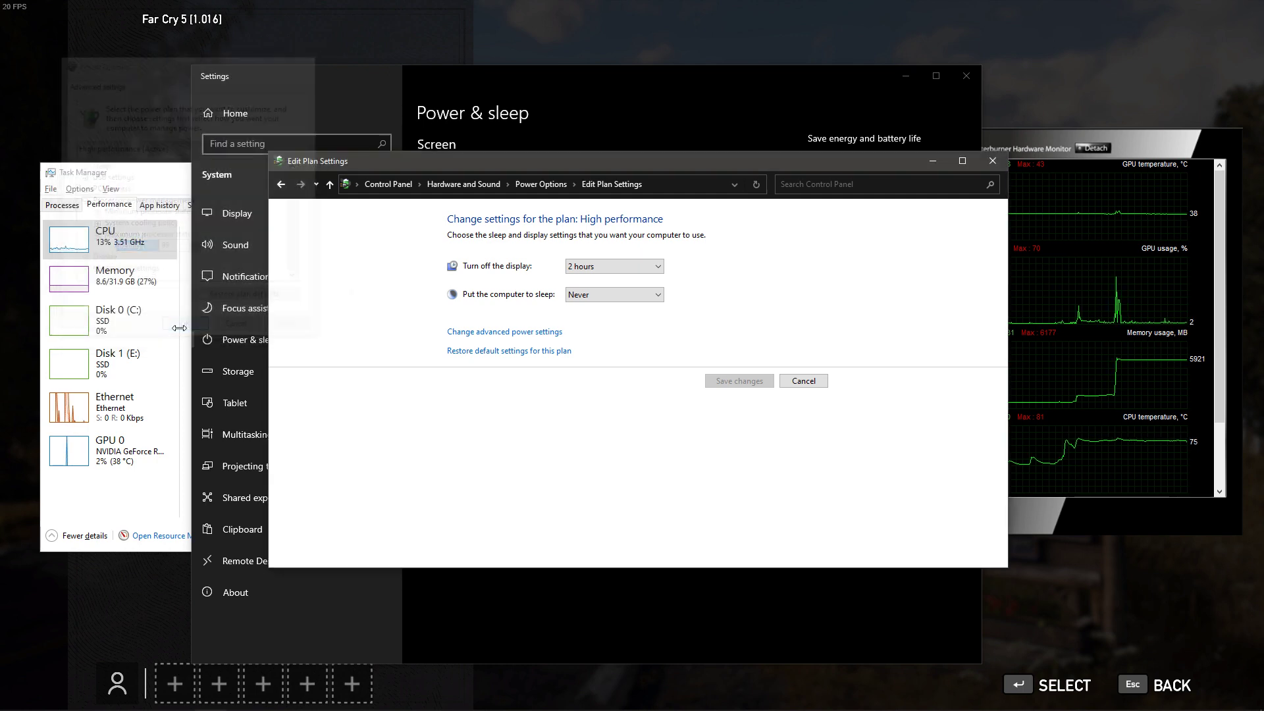
- Close the power settings windows and Task Manager, and resume Far Cry 5
left_click(992, 161)
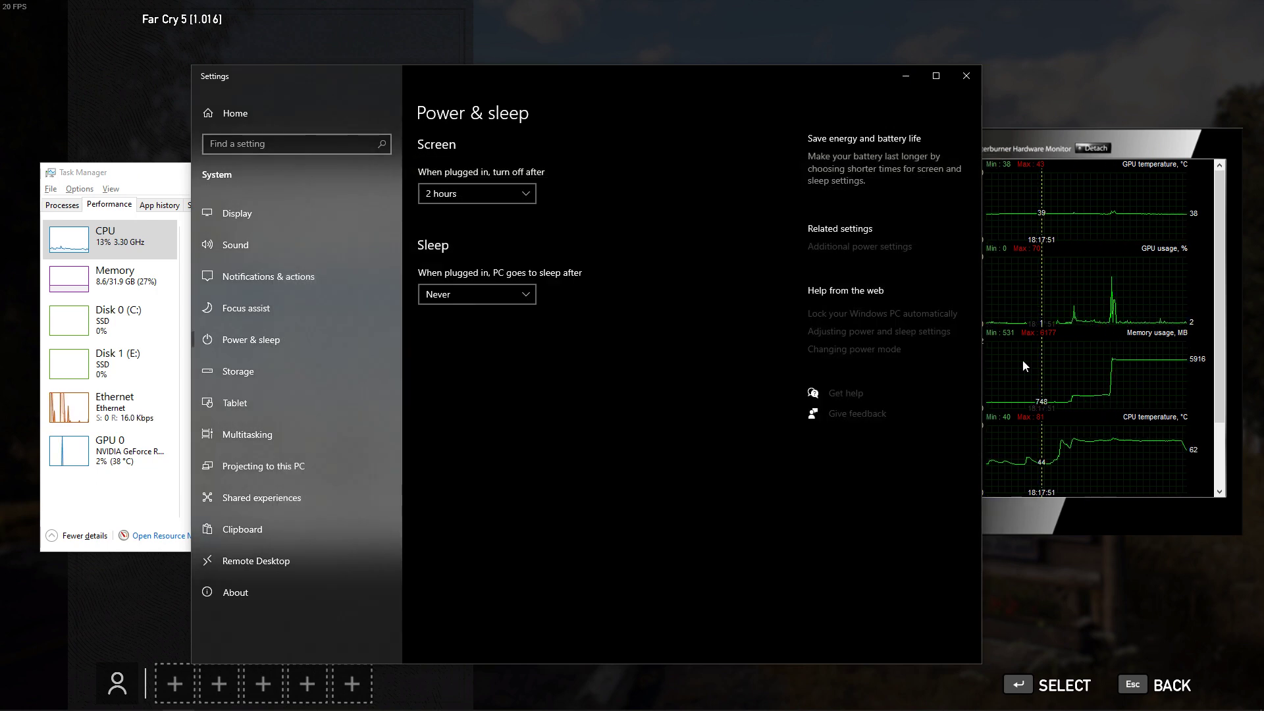
left_click(967, 75)
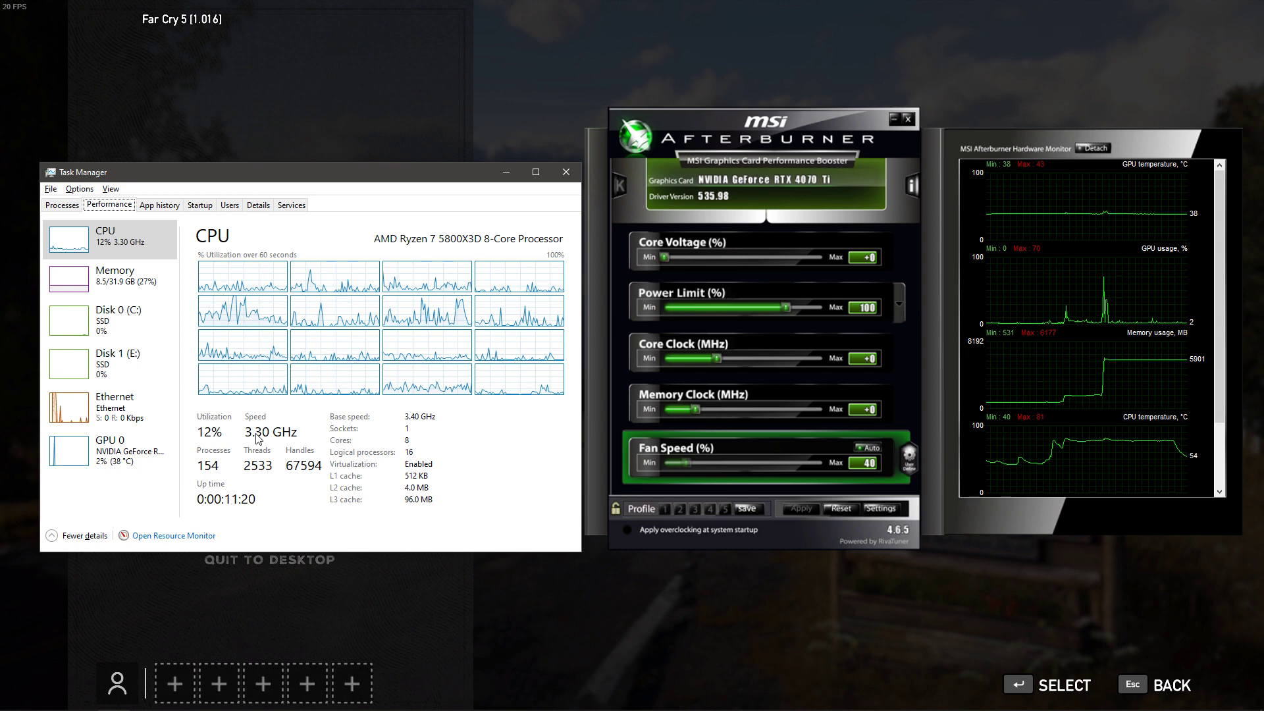
left_click(565, 174)
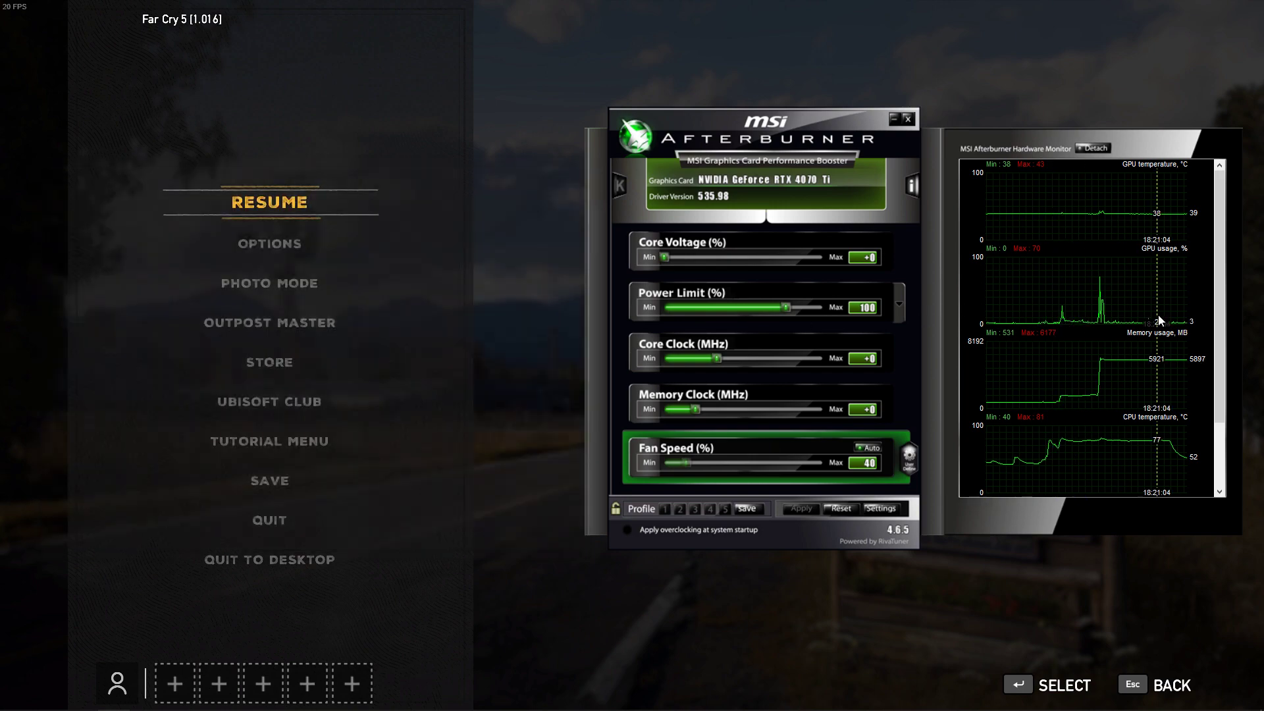
key("Escape")
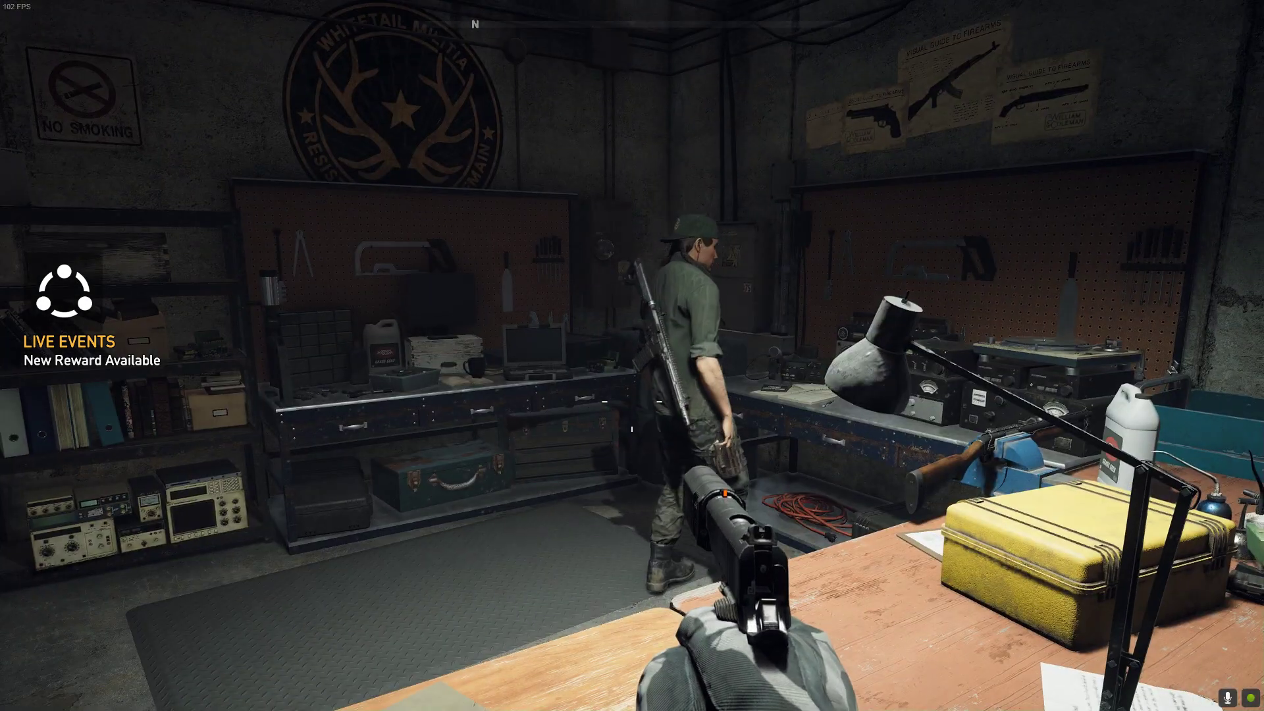
key("w")
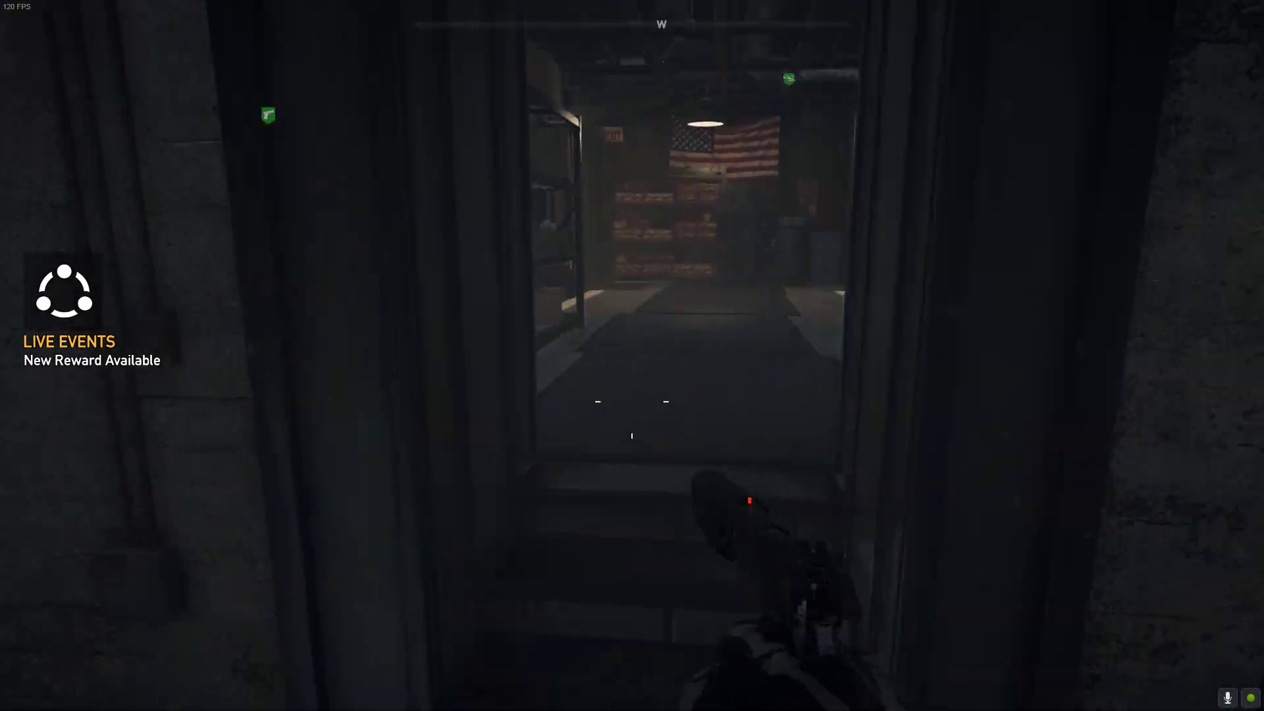
key("w")
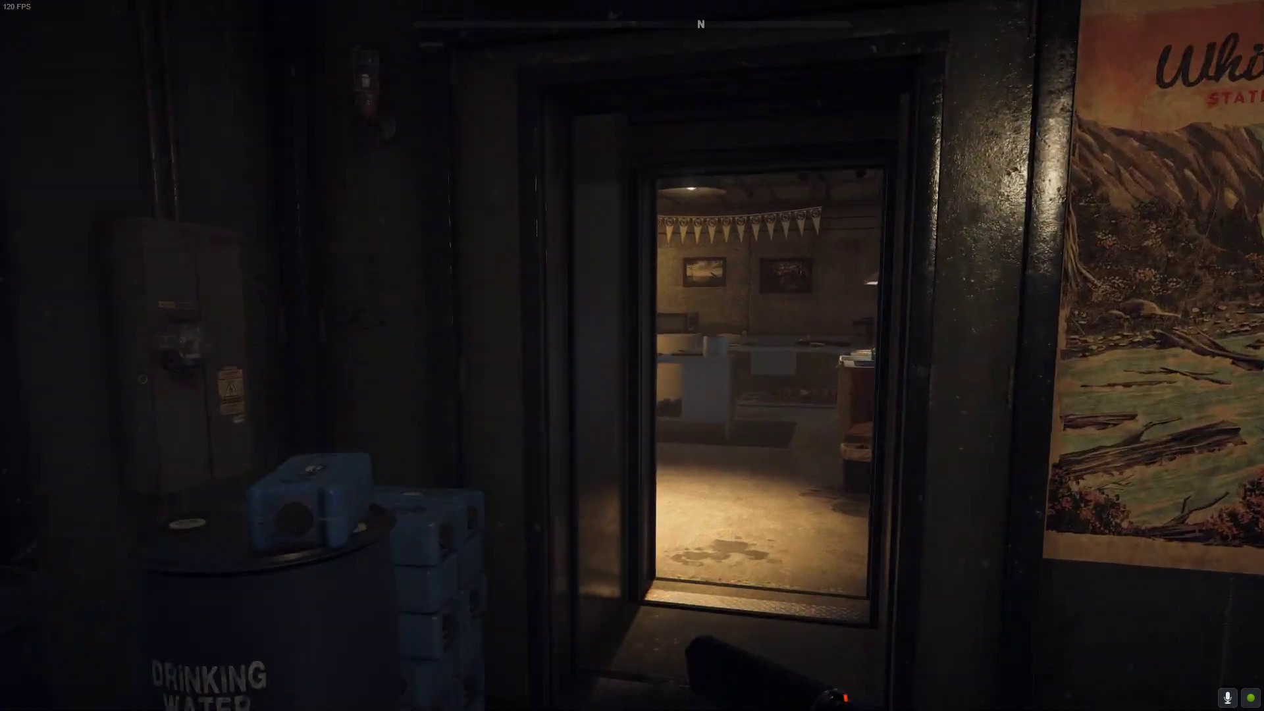
key("w")
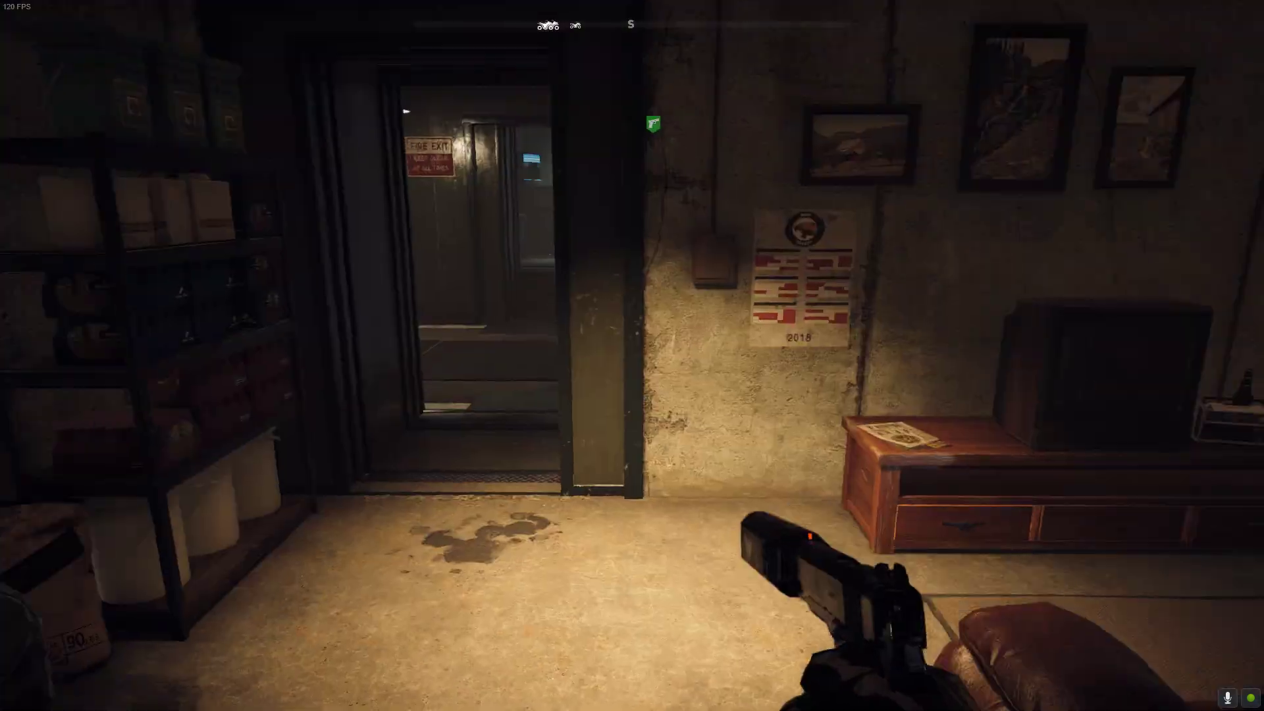
key("w")
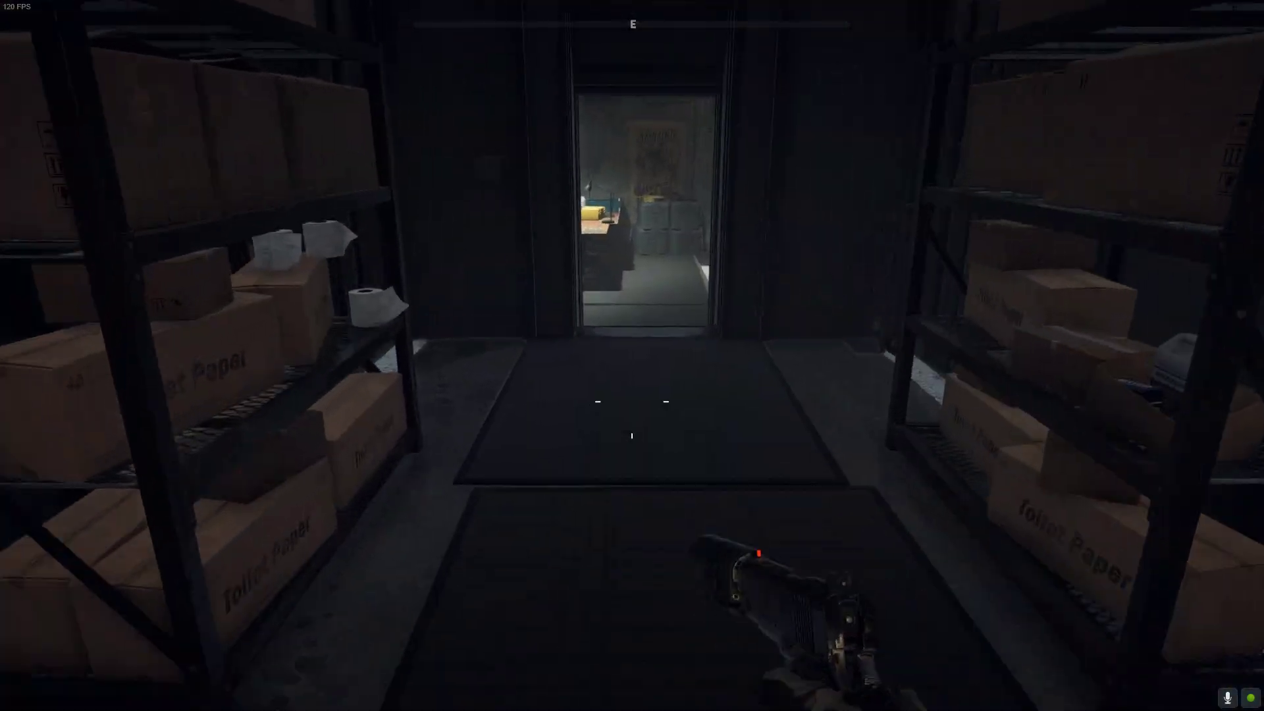
key("w")
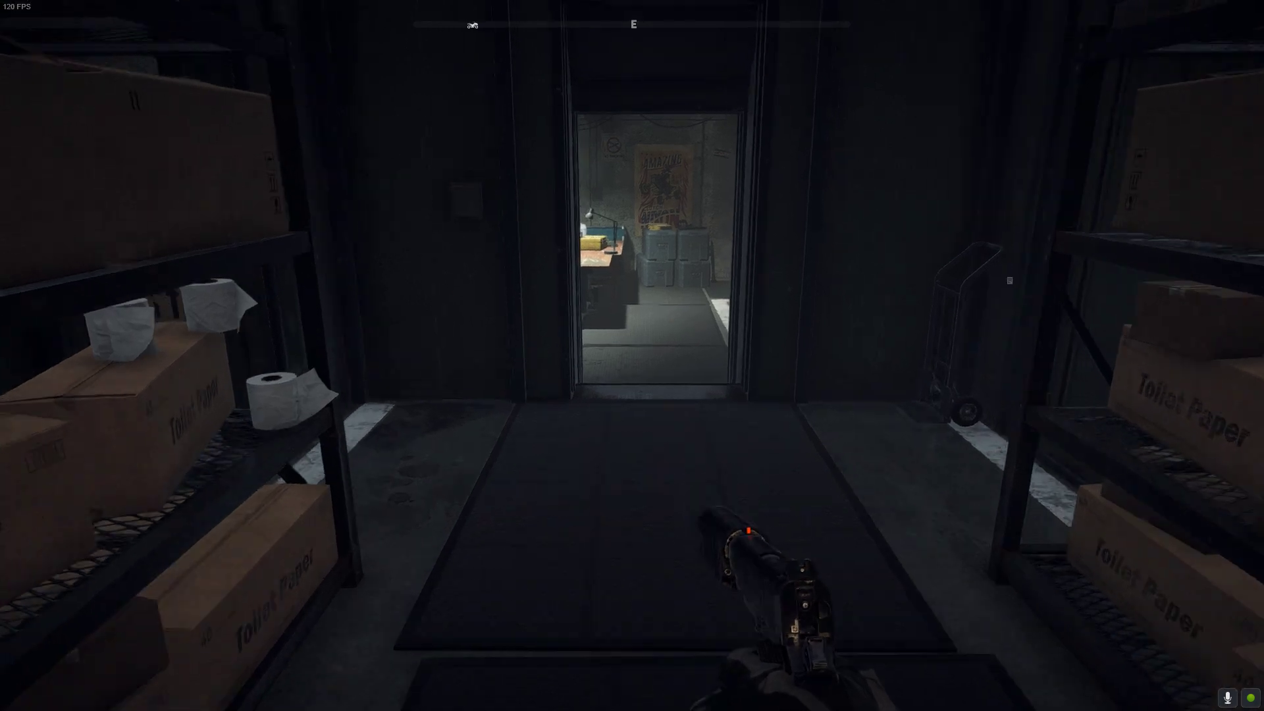
key("w")
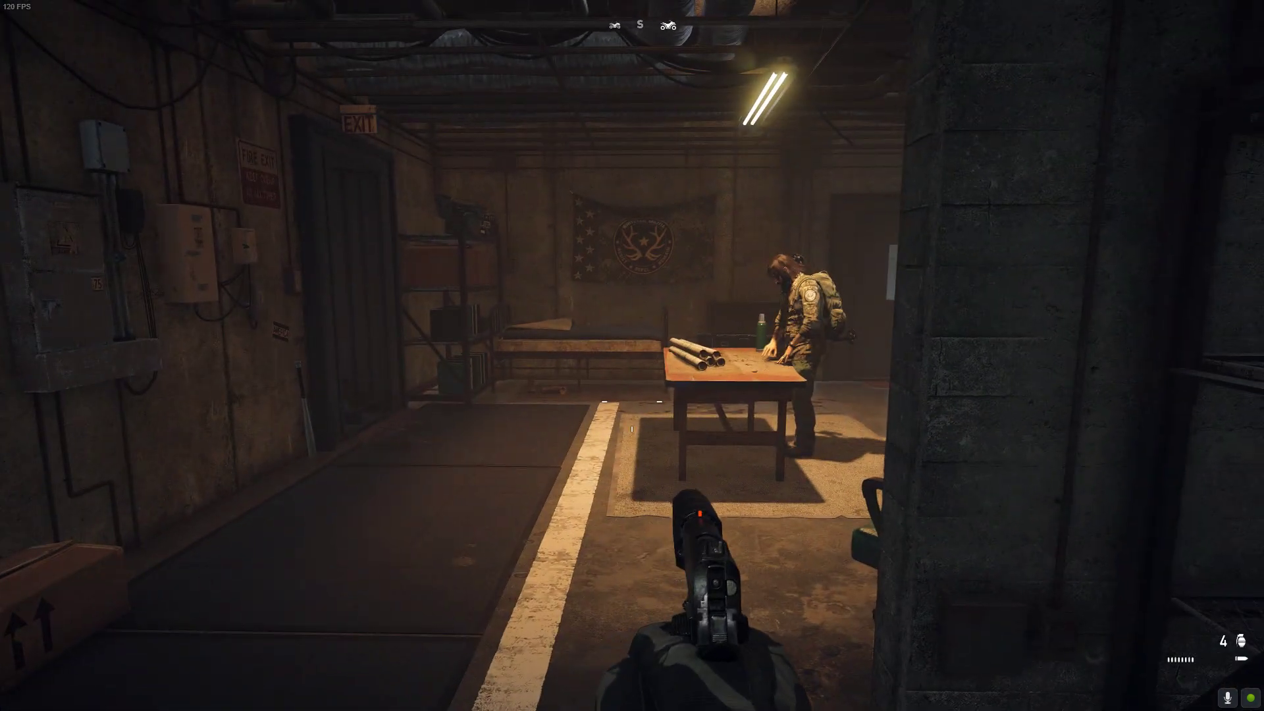
key("w")
key("1")
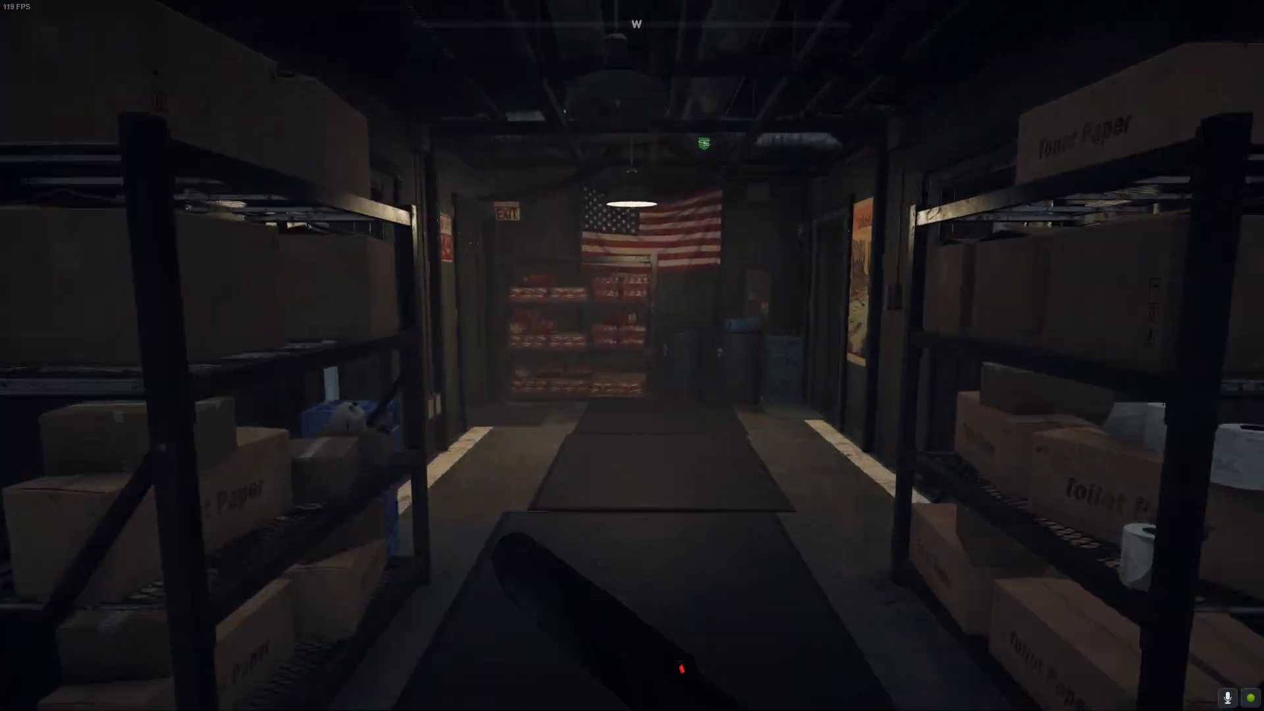
key("w")
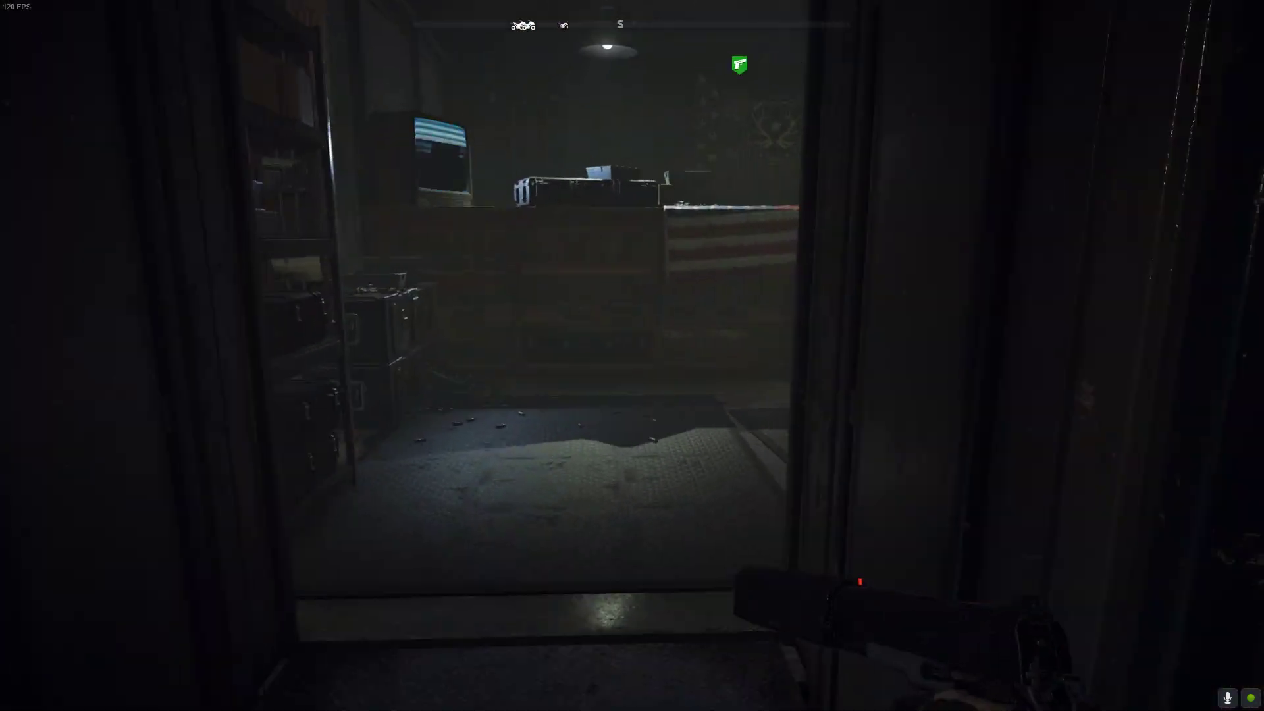
key("w")
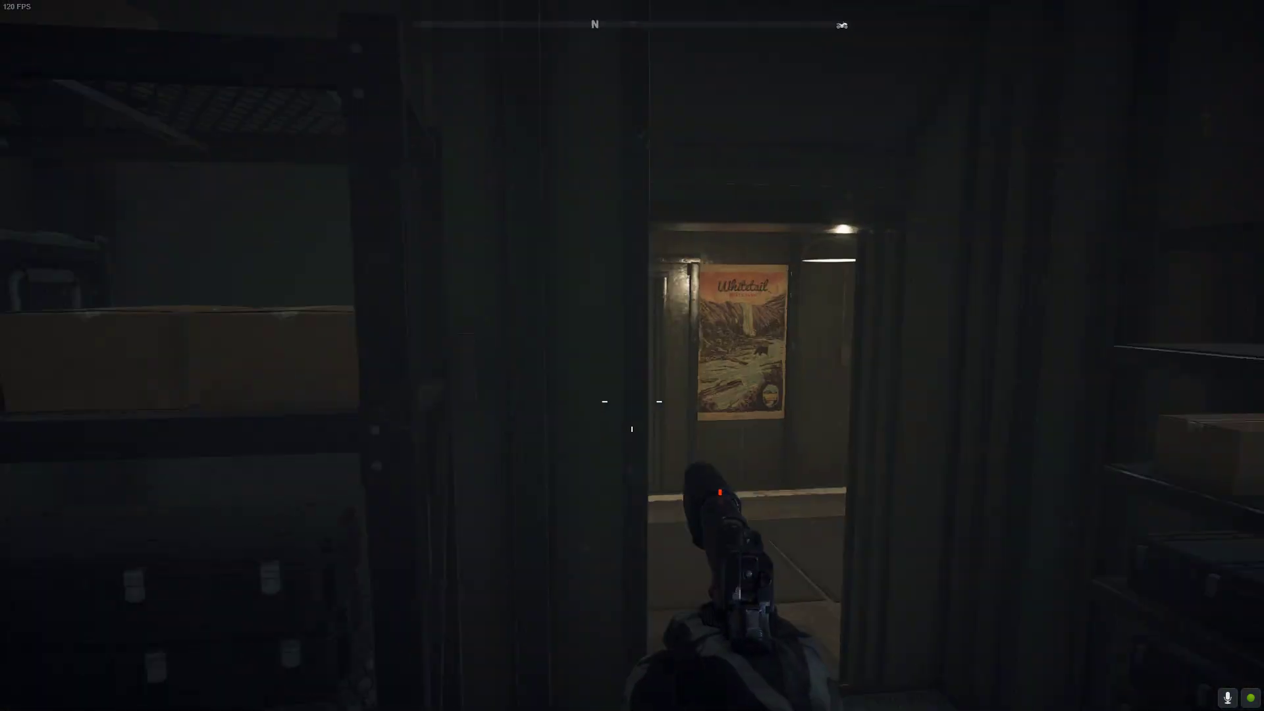
key("w")
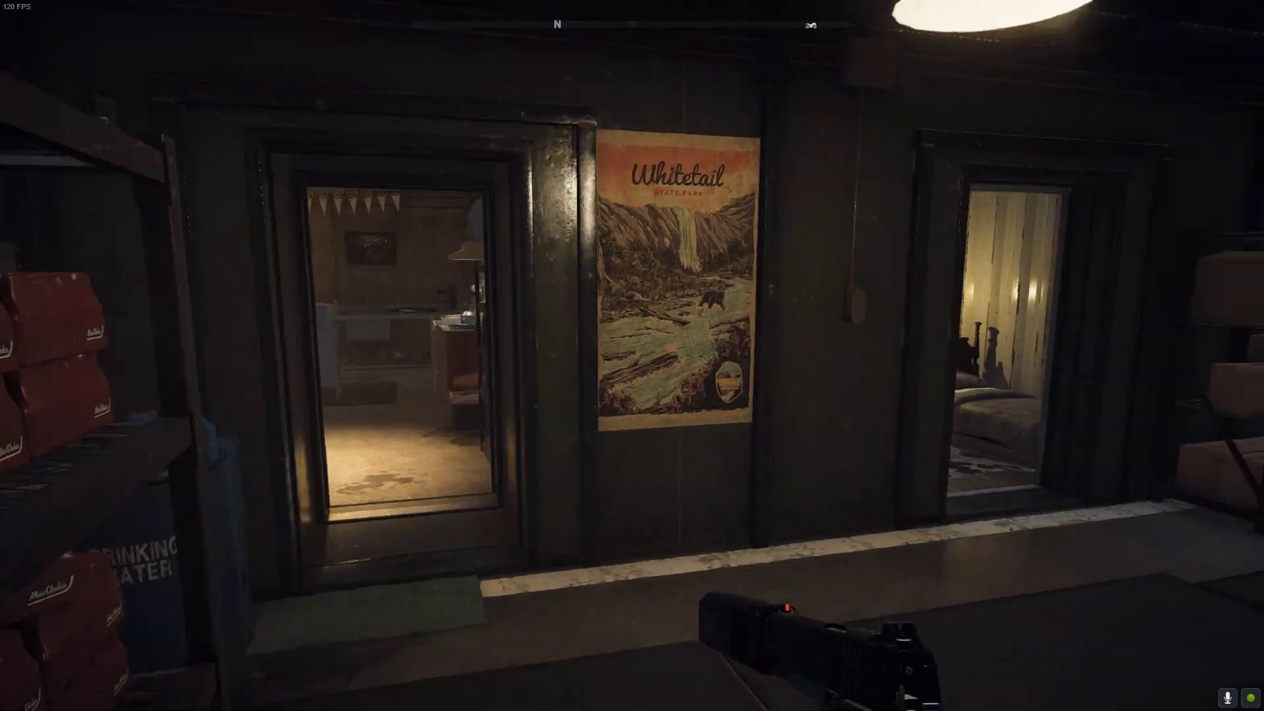
key("w")
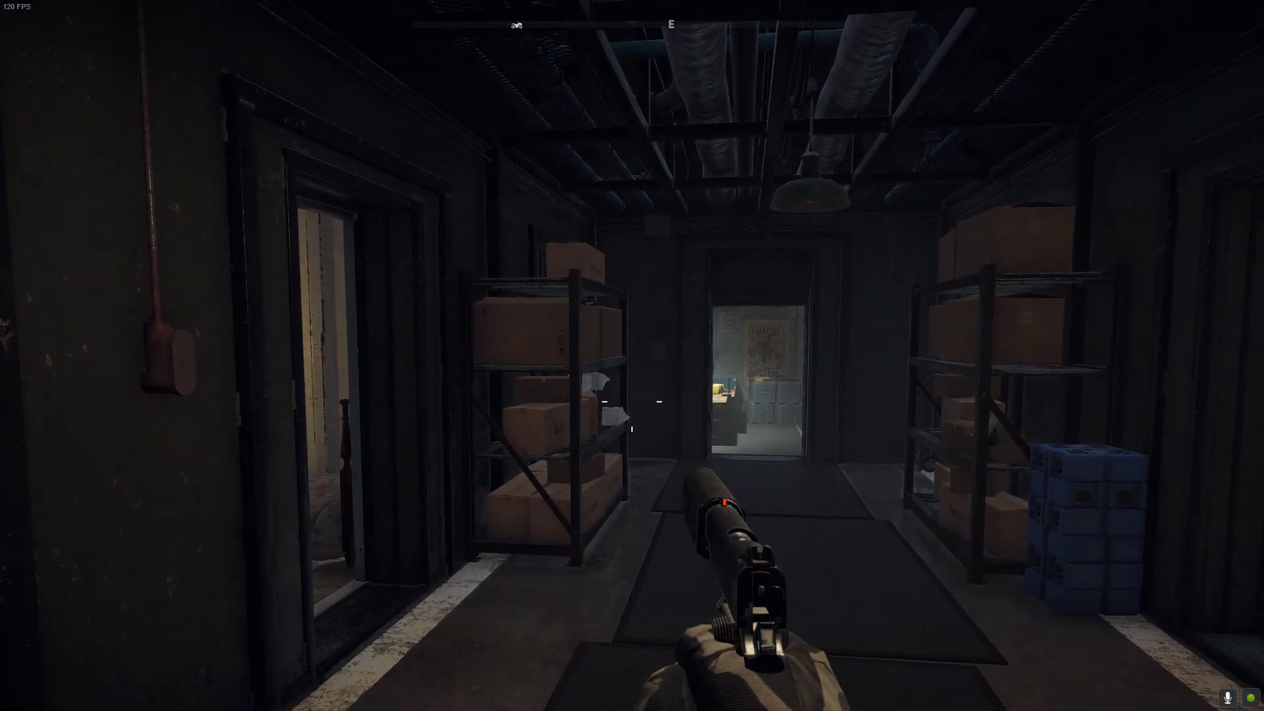
key("ctrl")
key("w")
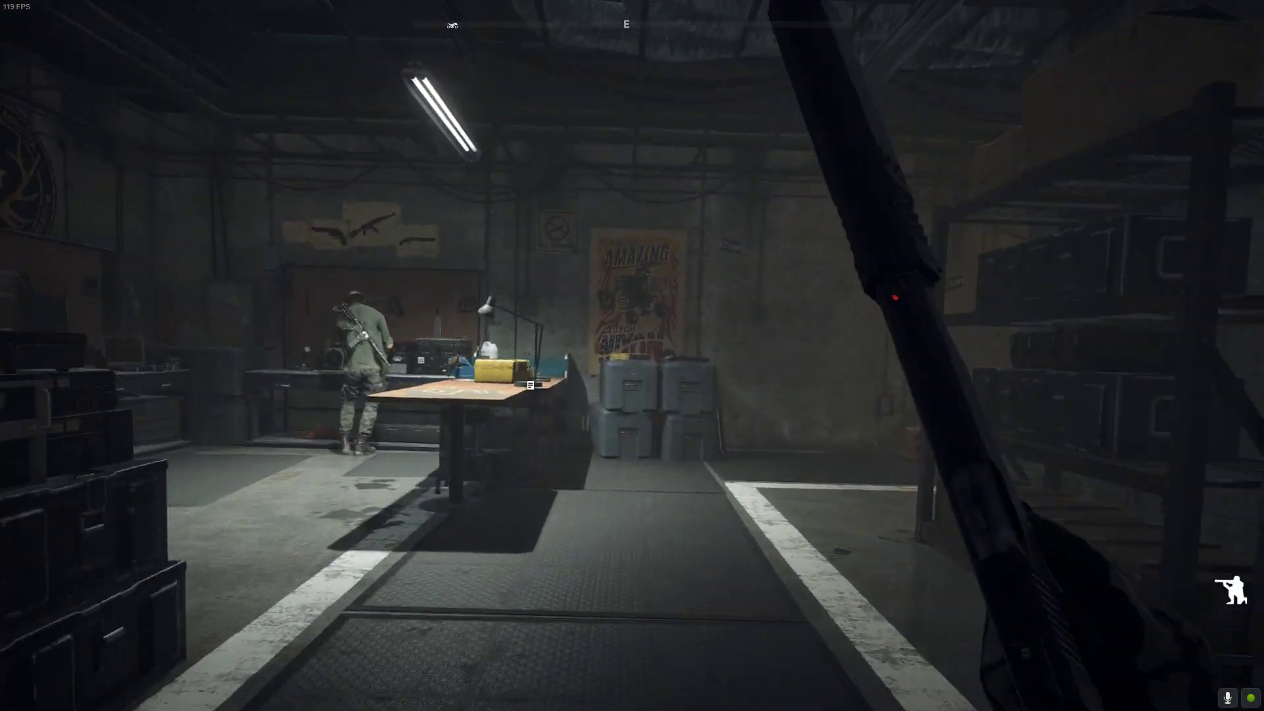
key("ctrl")
key("w")
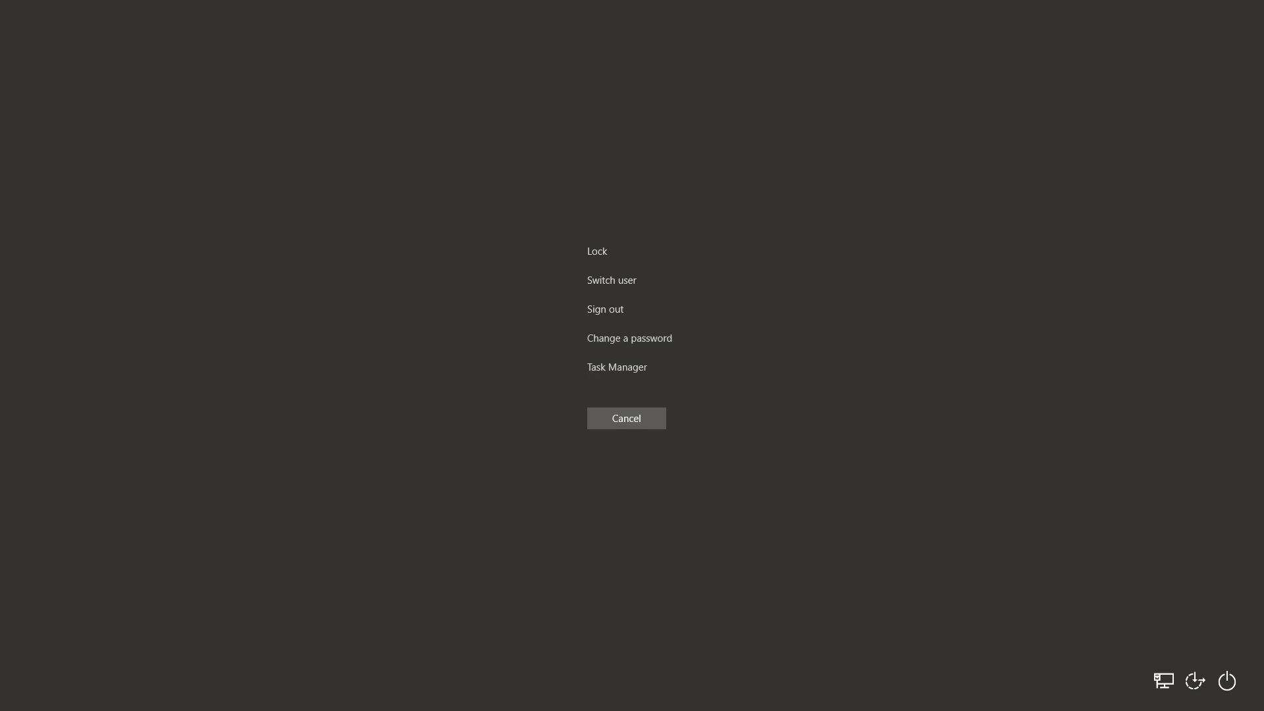
- Leave the Windows security options screen and open the Windows display settings from the desktop
key("Escape")
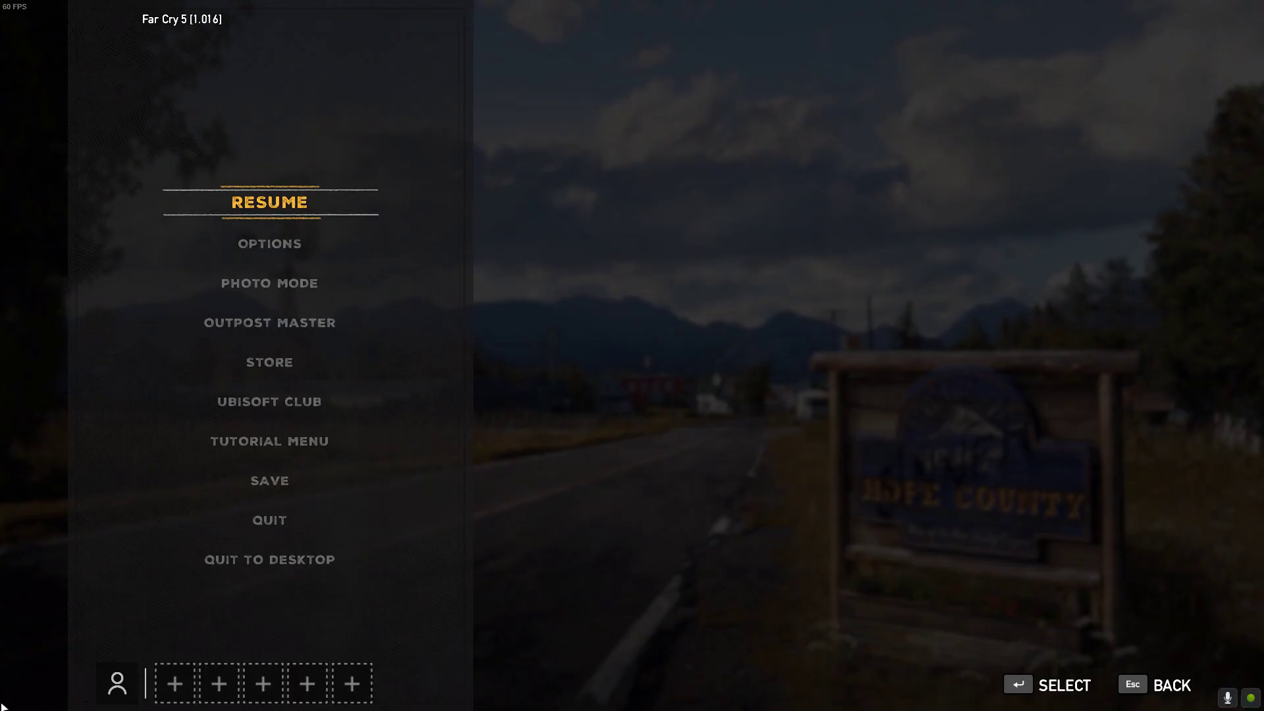
key("super")
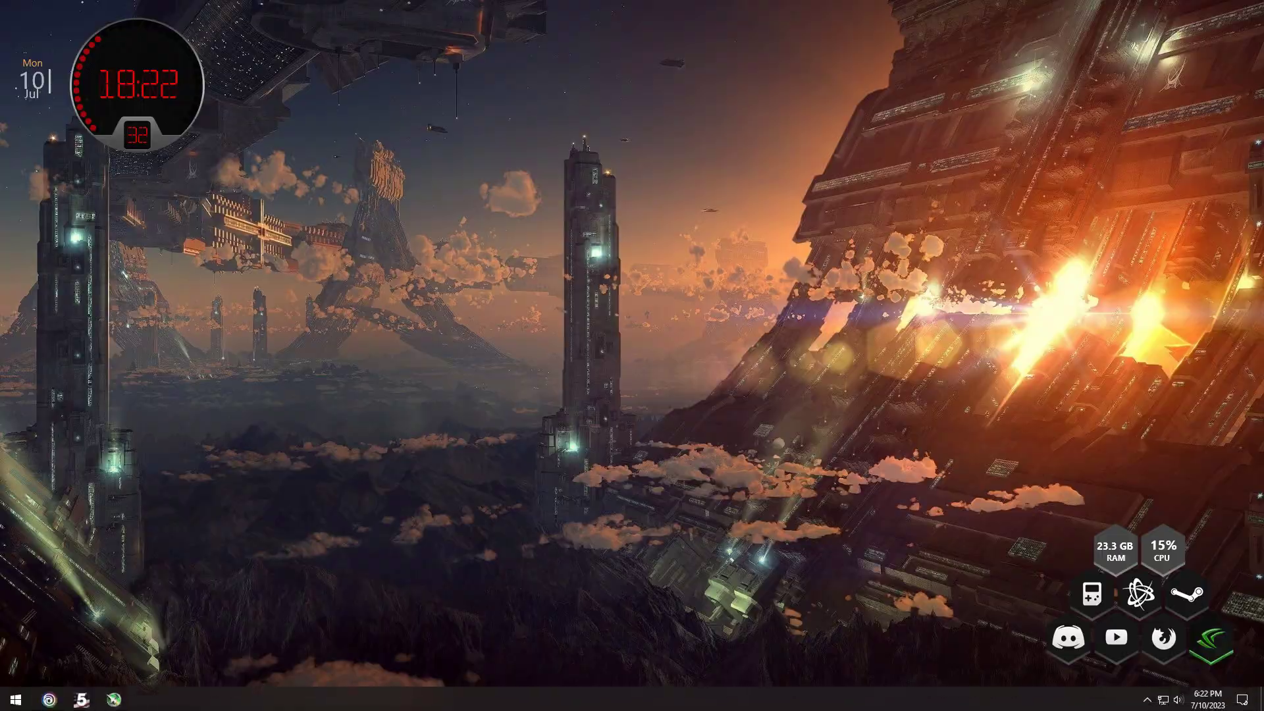
key("super")
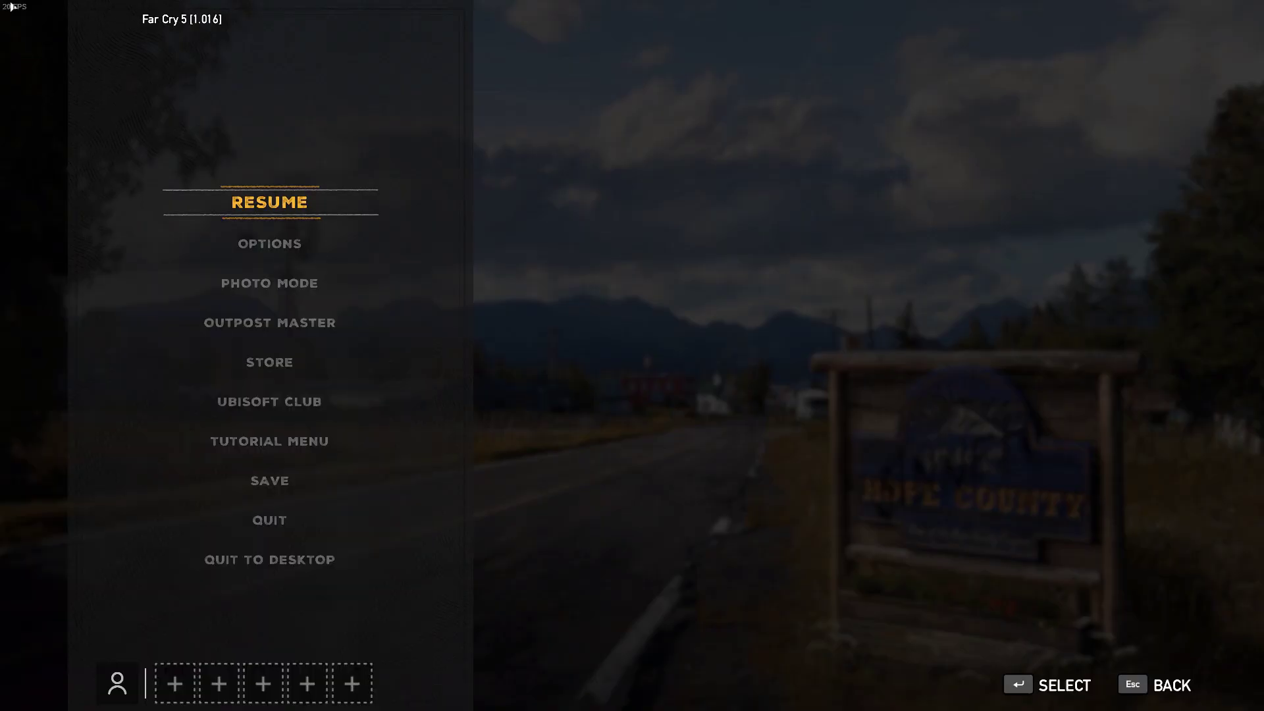
key("alt+Tab")
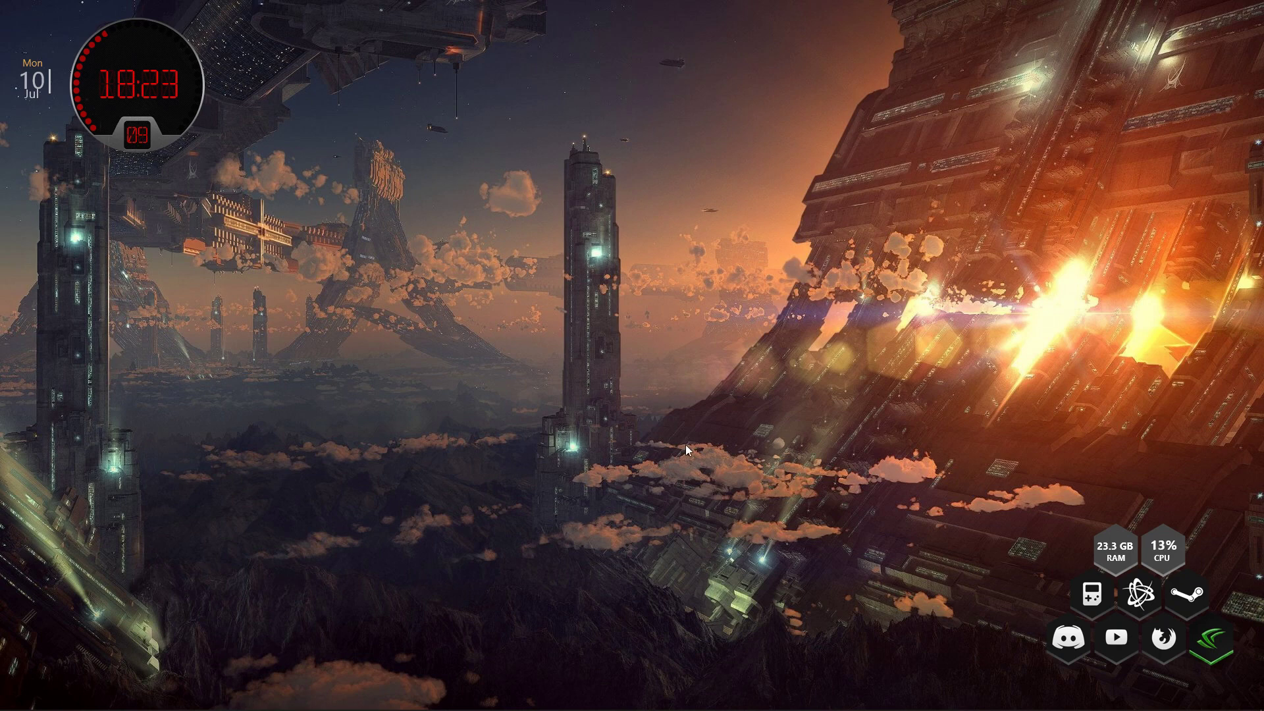
right_click(634, 397)
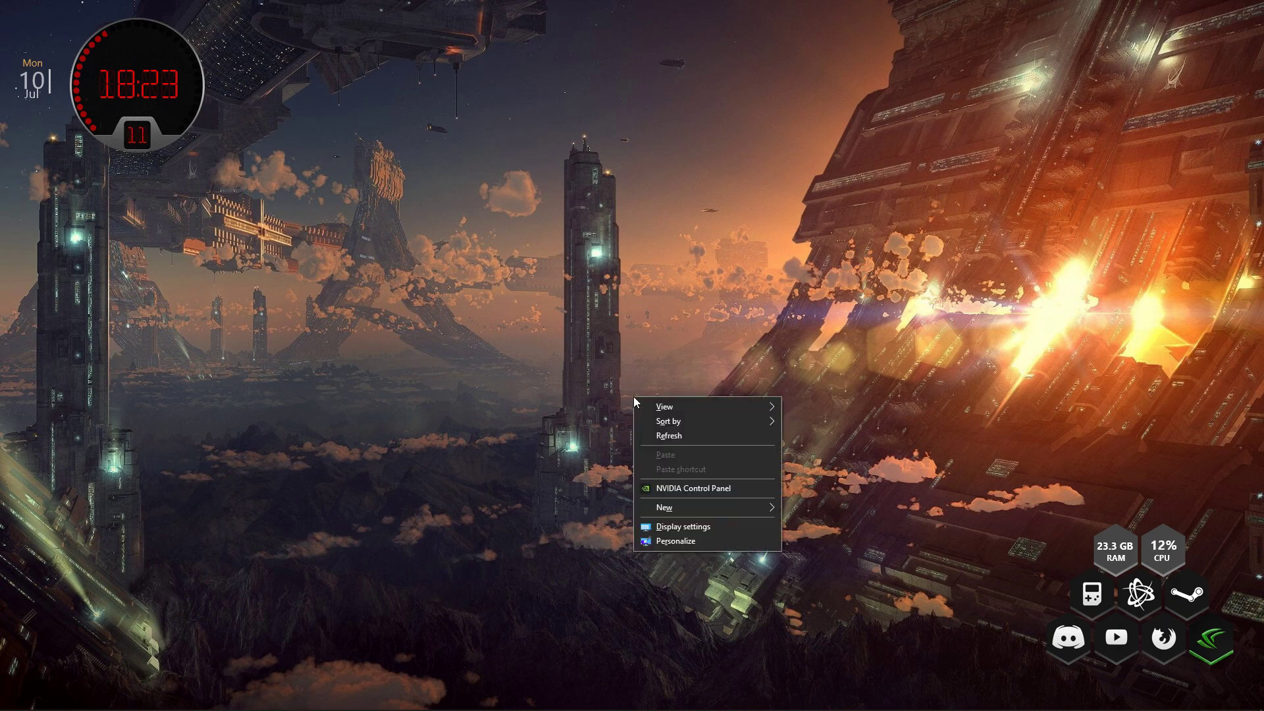
mouse_move(697, 514)
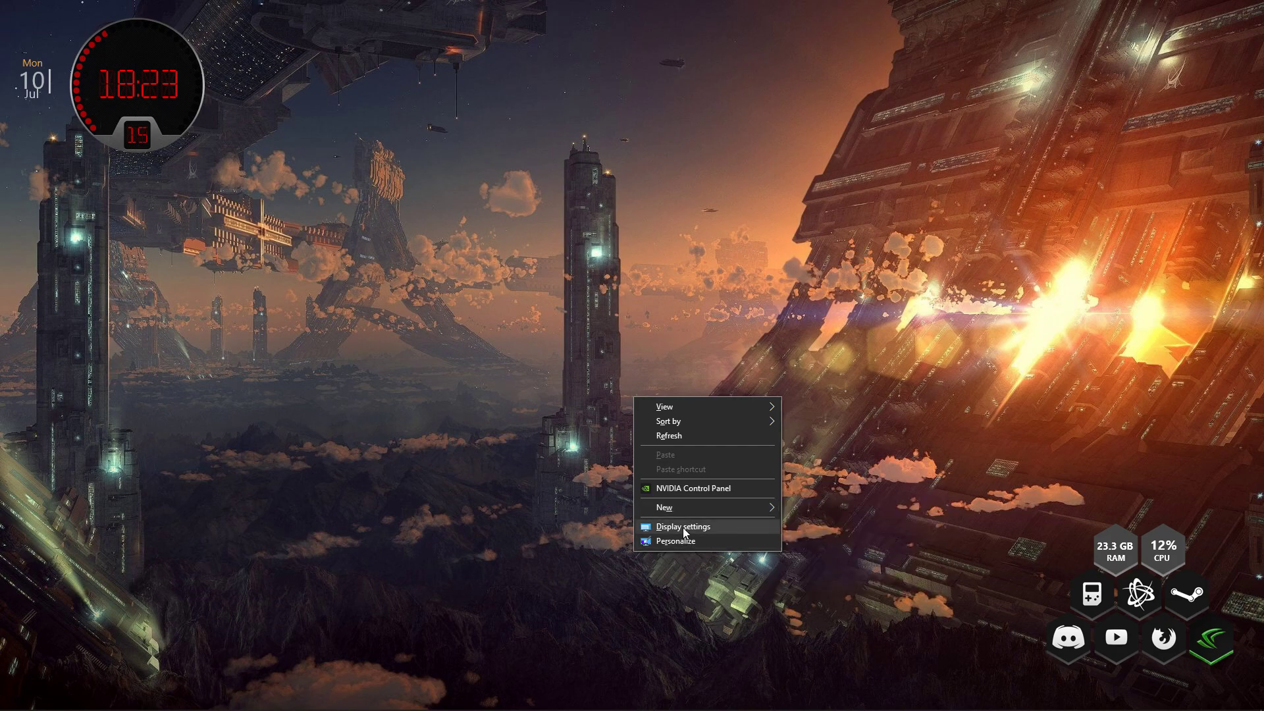
left_click(682, 527)
scroll(551, 388, "down", 3)
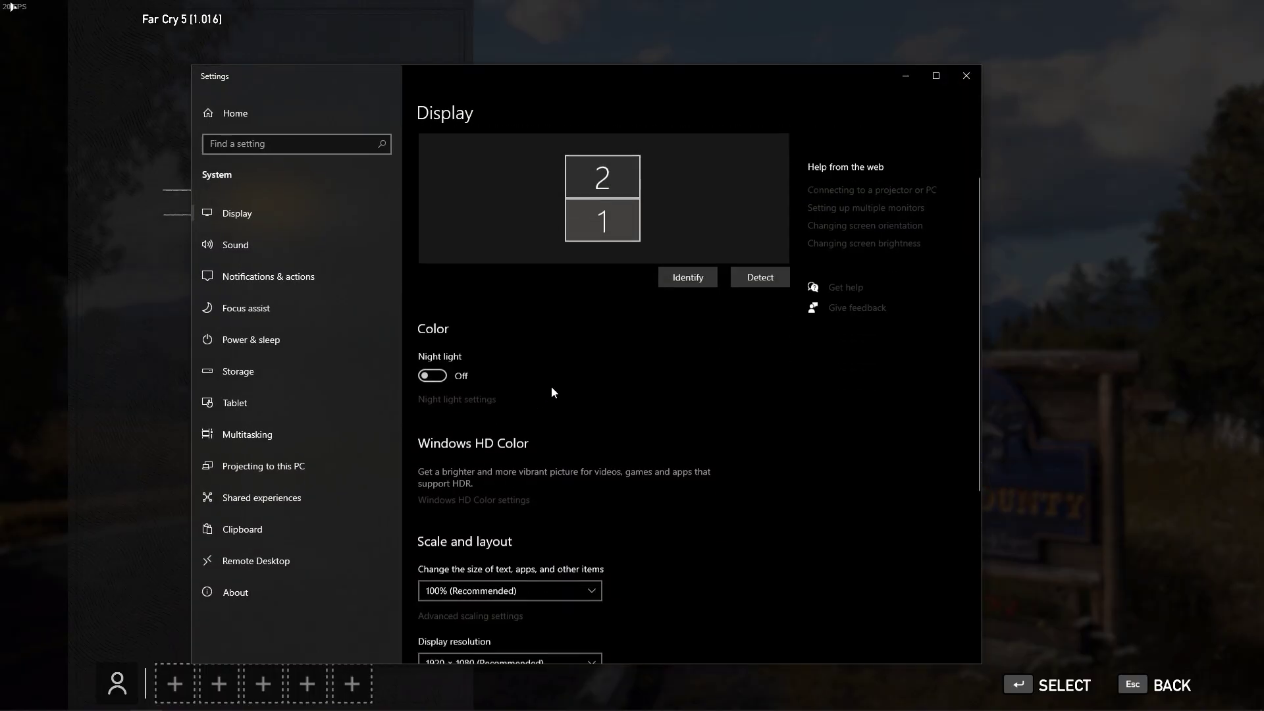
scroll(552, 388, "down", 3)
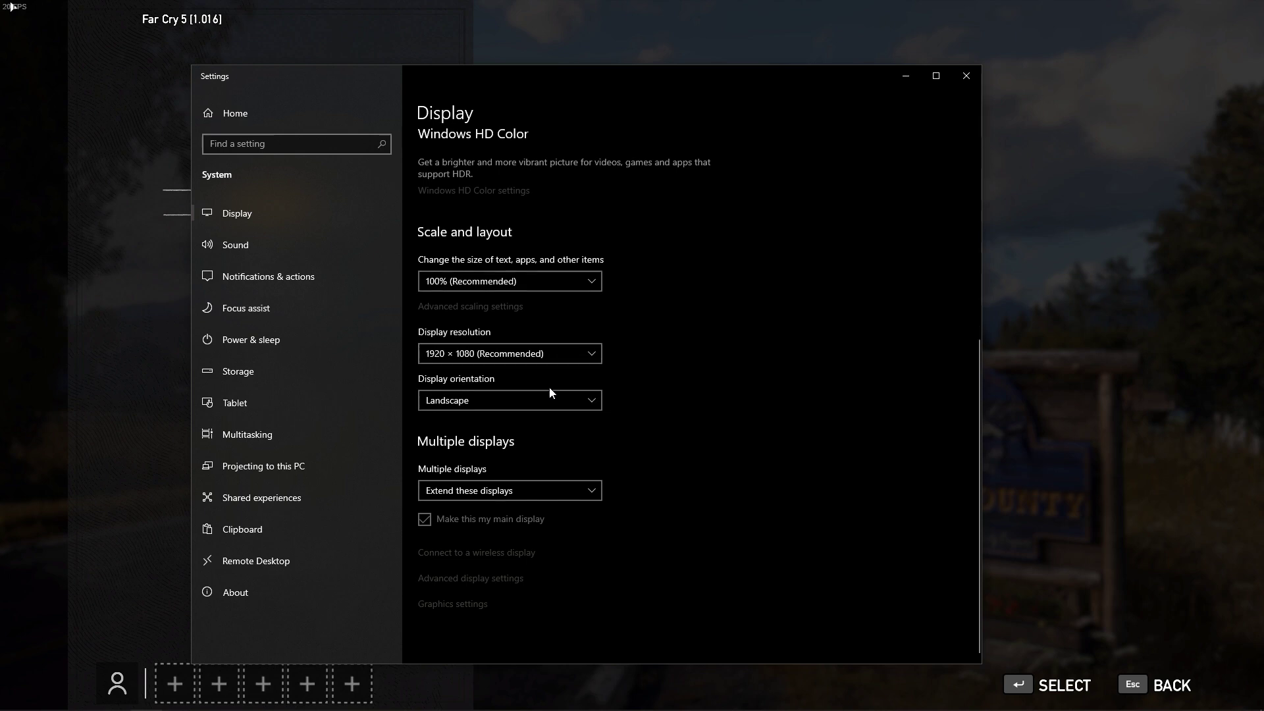
left_click(437, 579)
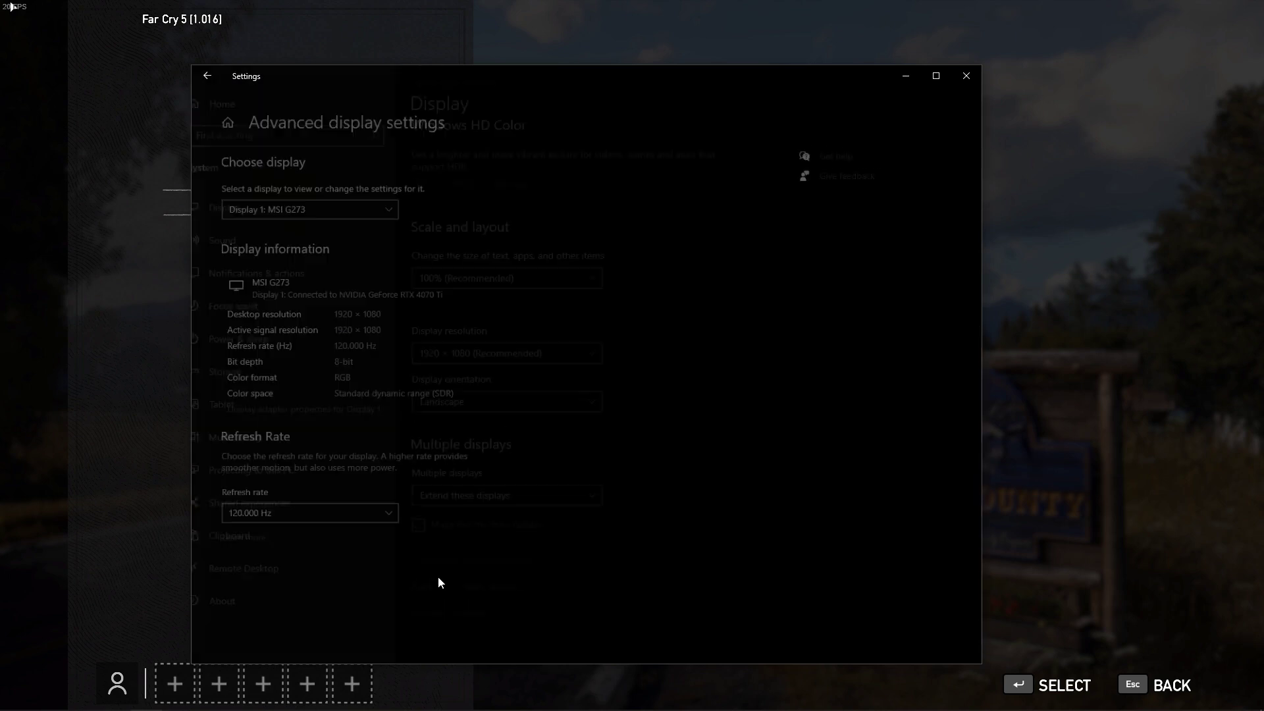
left_click(209, 84)
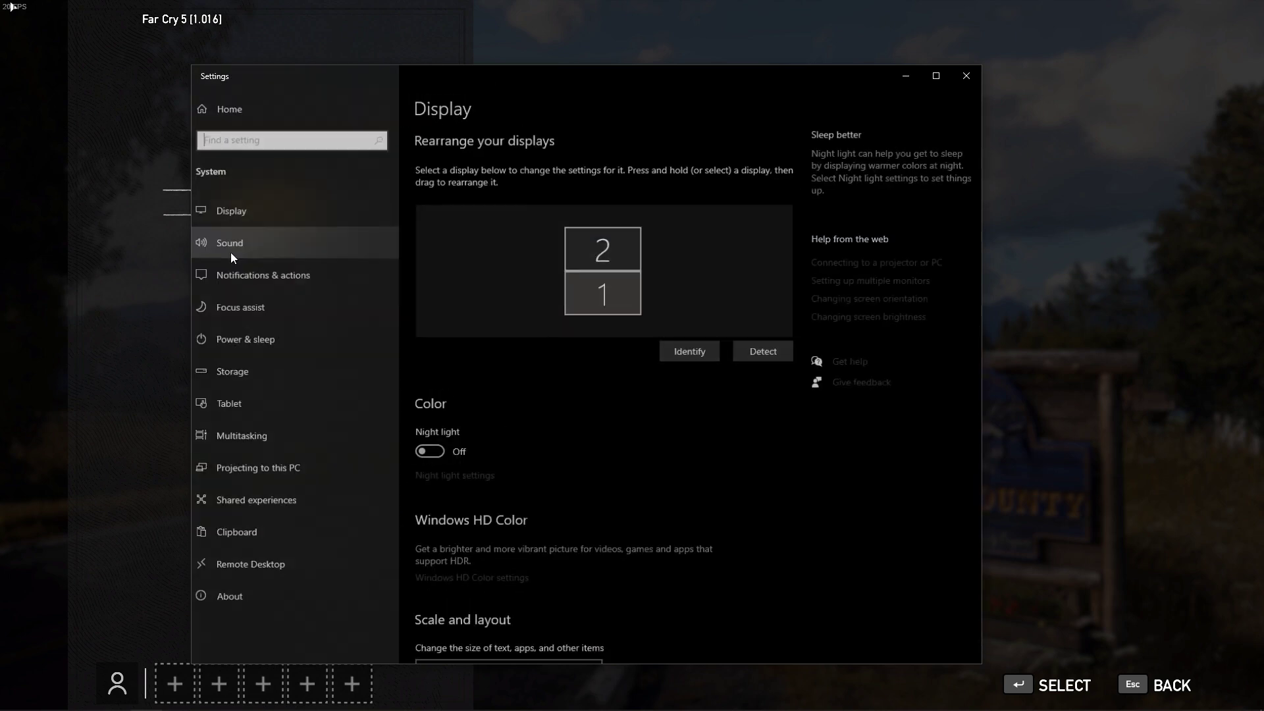
- Open the graphics settings of the display to view hardware-accelerated GPU scheduling, and close Settings
scroll(511, 433, "down", 2)
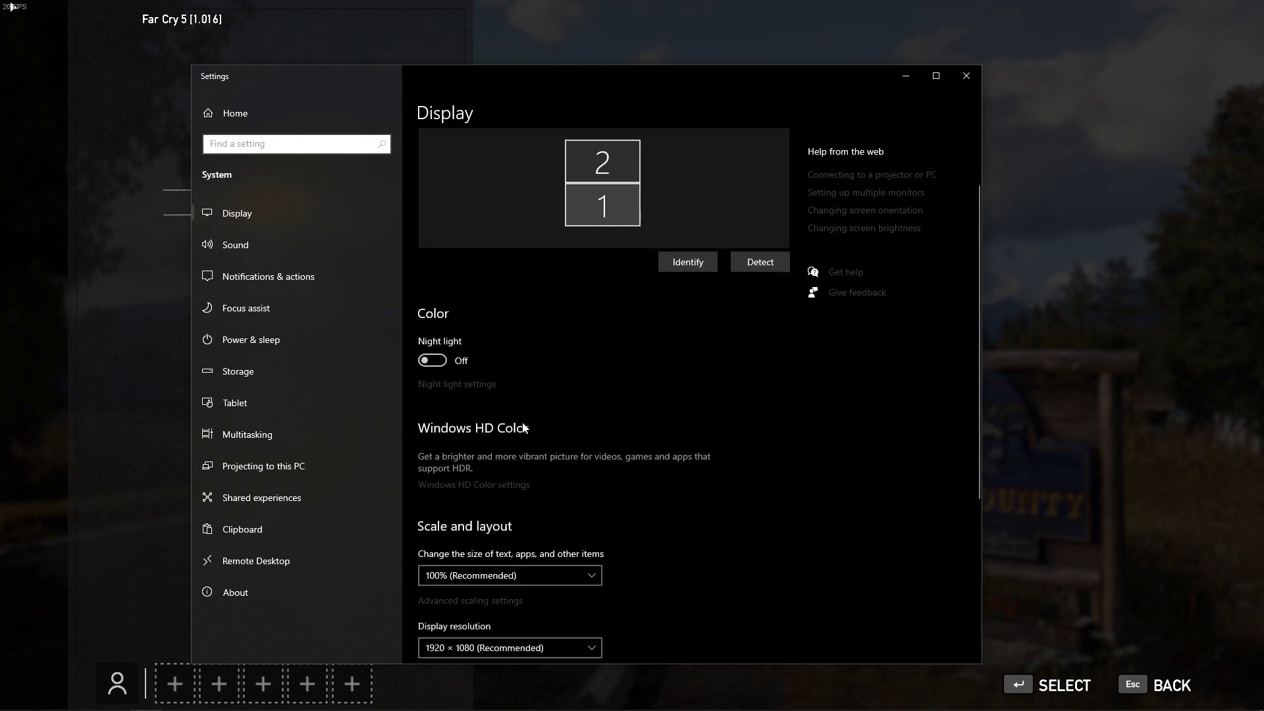
scroll(550, 424, "down", 3)
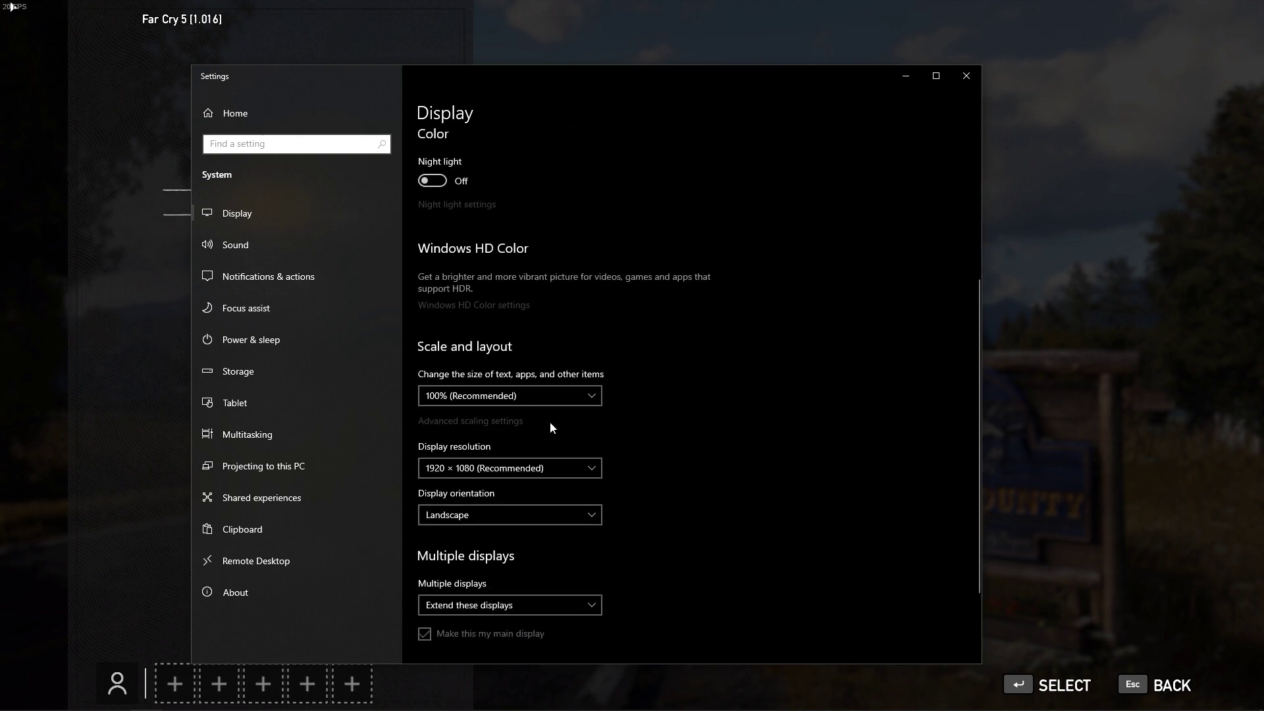
scroll(550, 423, "down", 2)
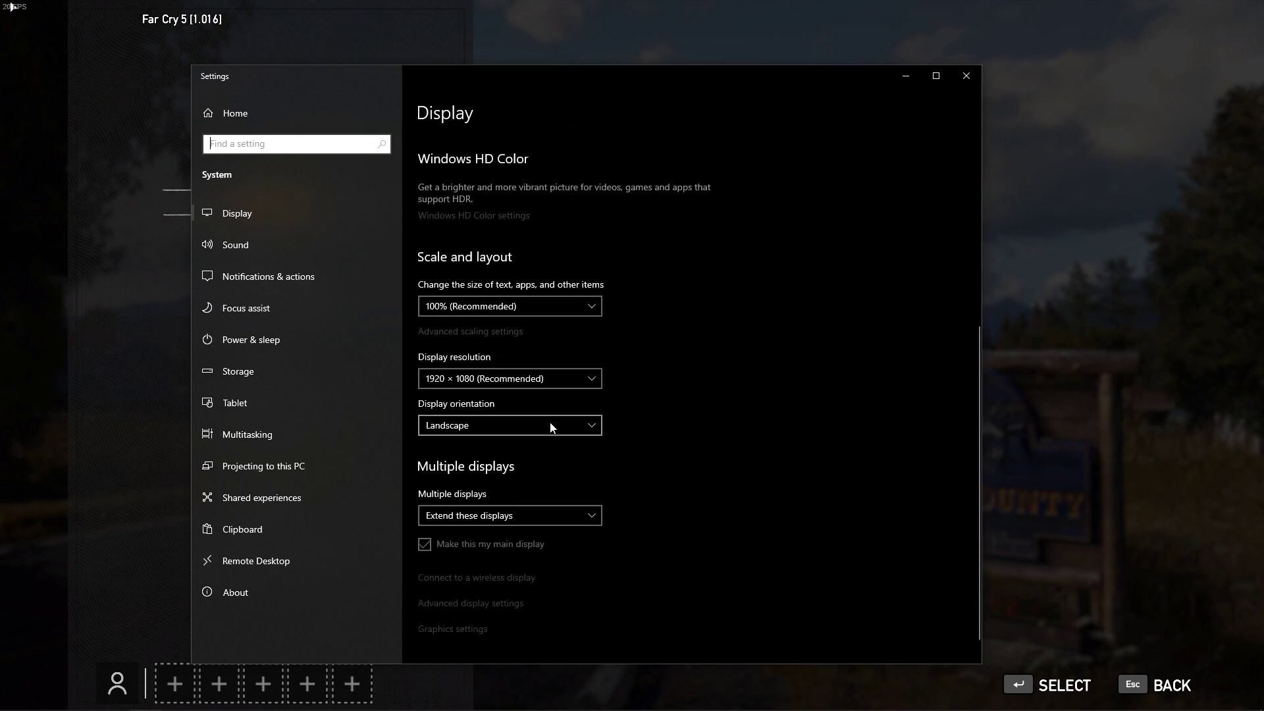
left_click(454, 627)
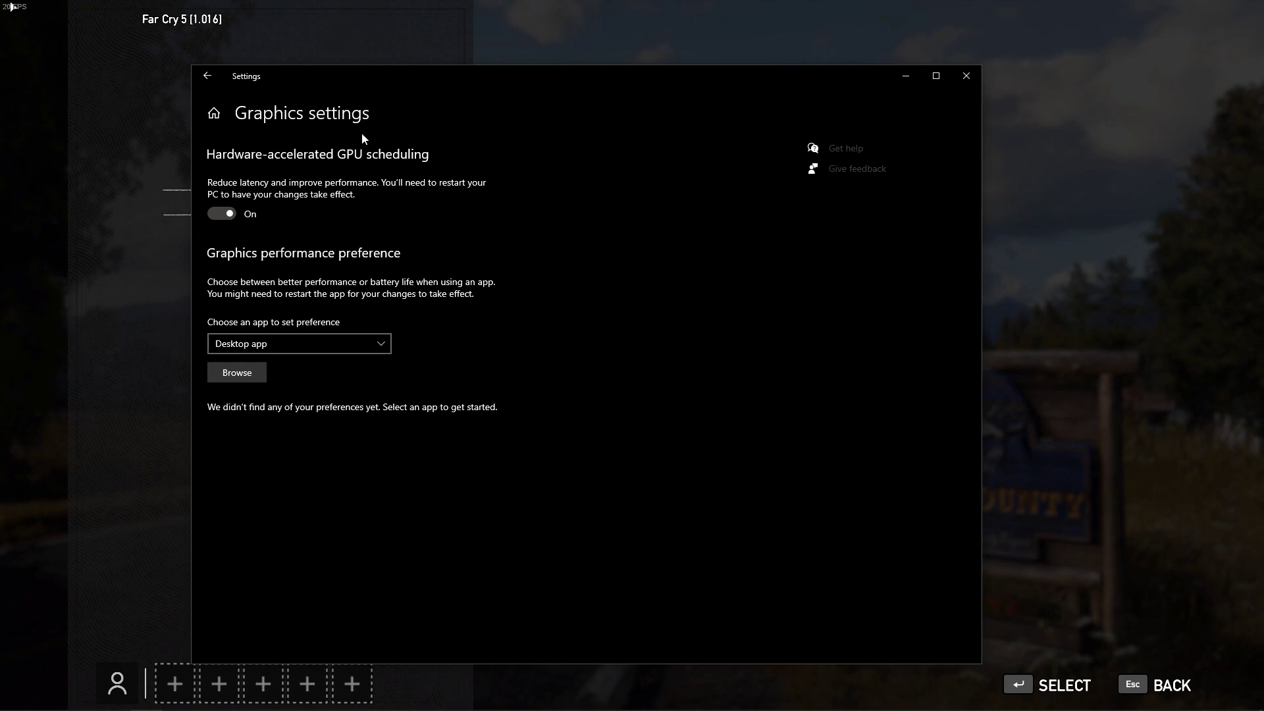
left_click(968, 74)
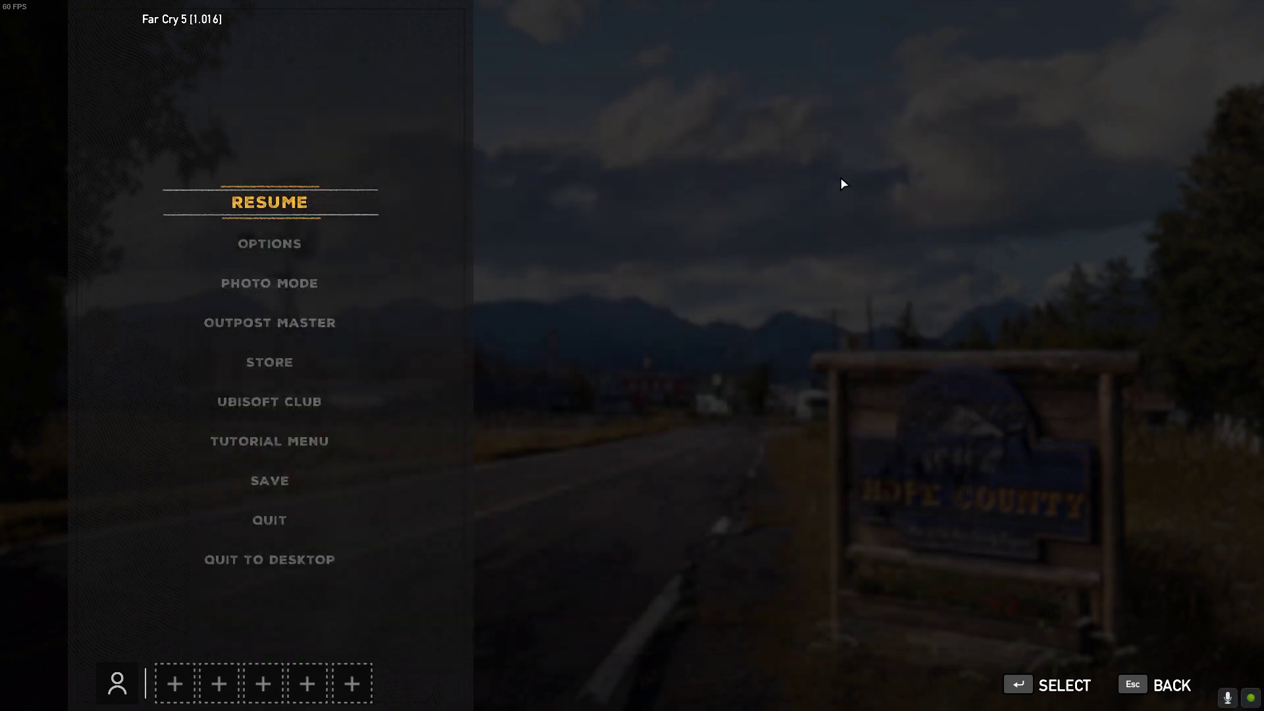
- Switch to MSI Afterburner to check the CPU temperature graph, and resume Far Cry 5
key("alt+Tab")
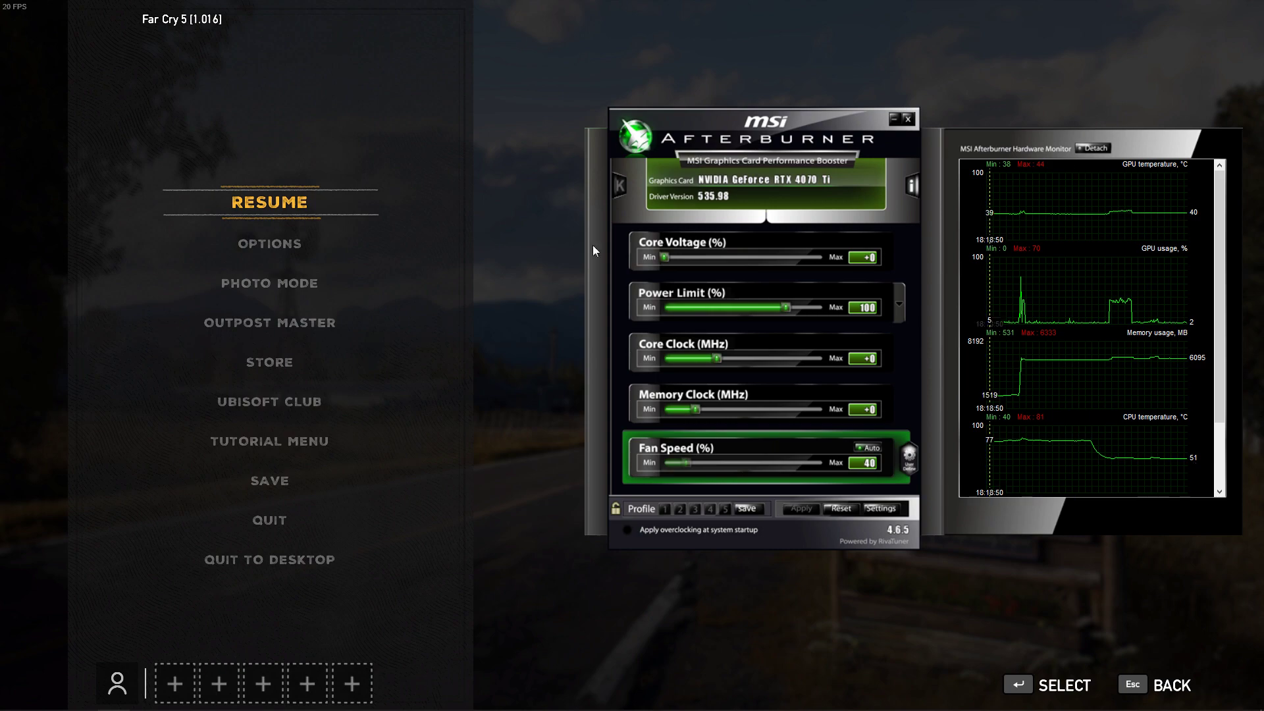
left_click(538, 215)
left_click(256, 212)
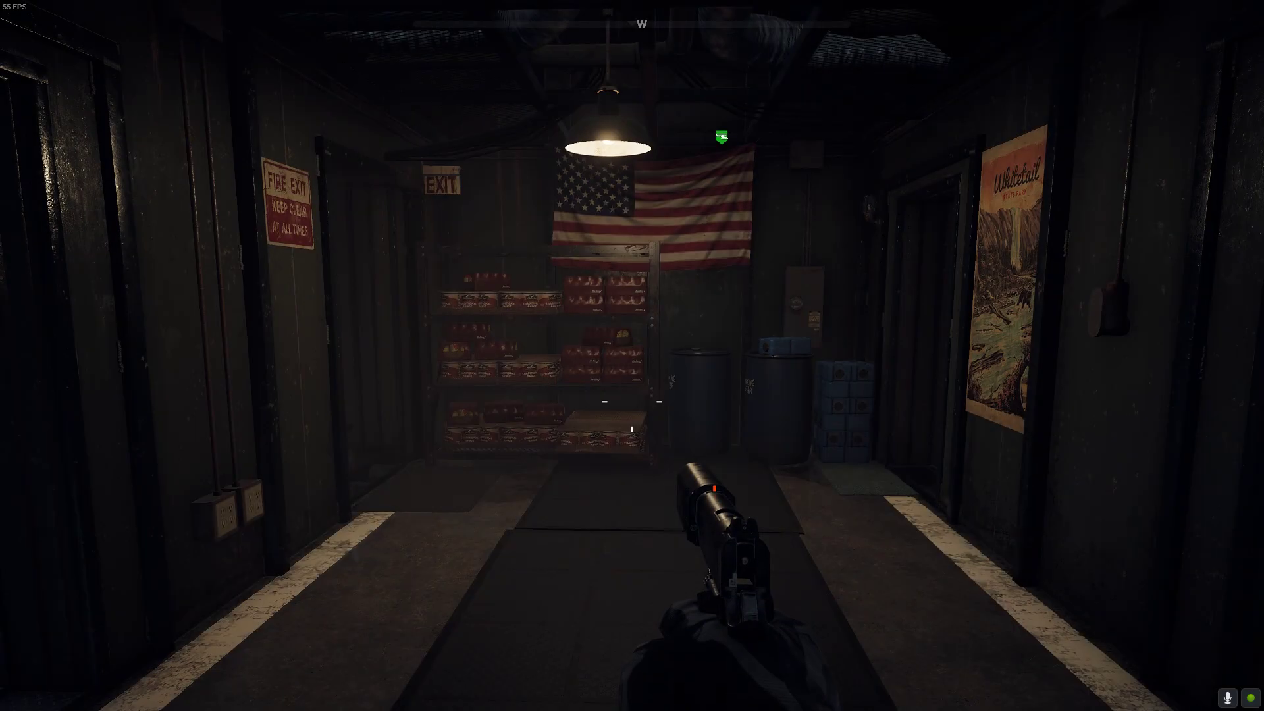
key("w")
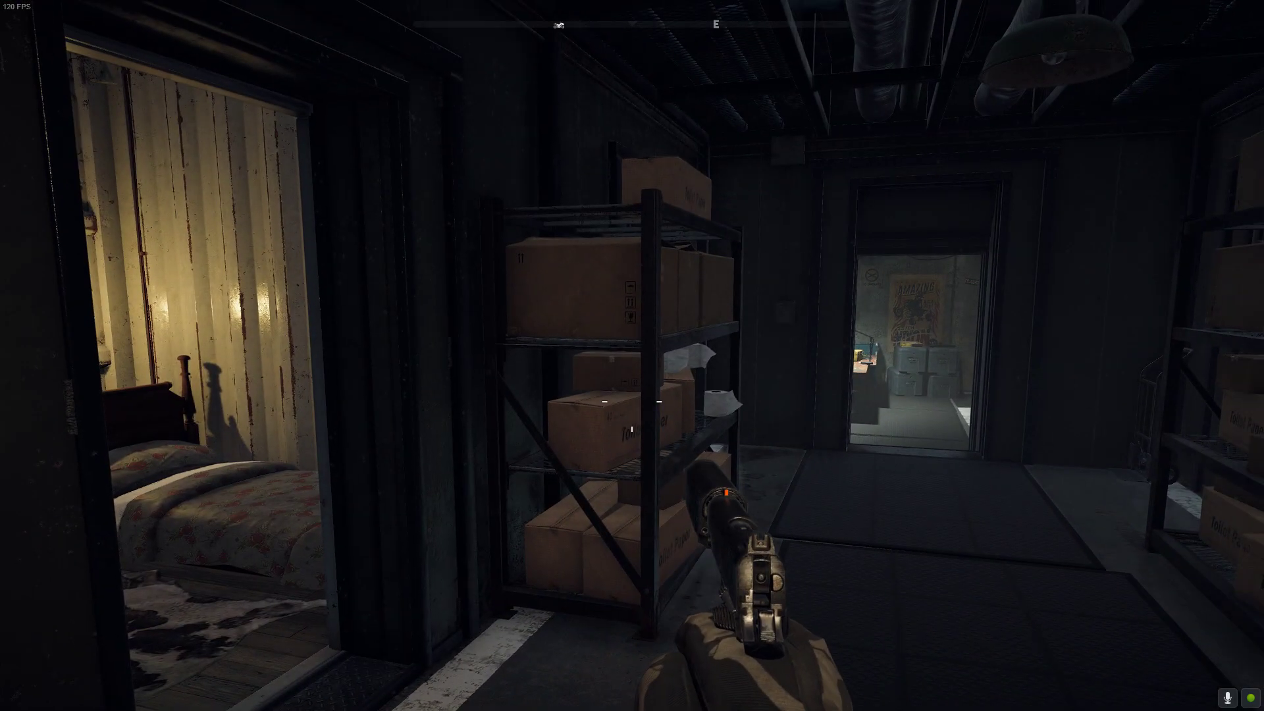
- Try to close the Ubisoft Connect window in front of MSI Afterburner, and return to Far Cry 5
key("alt+Tab")
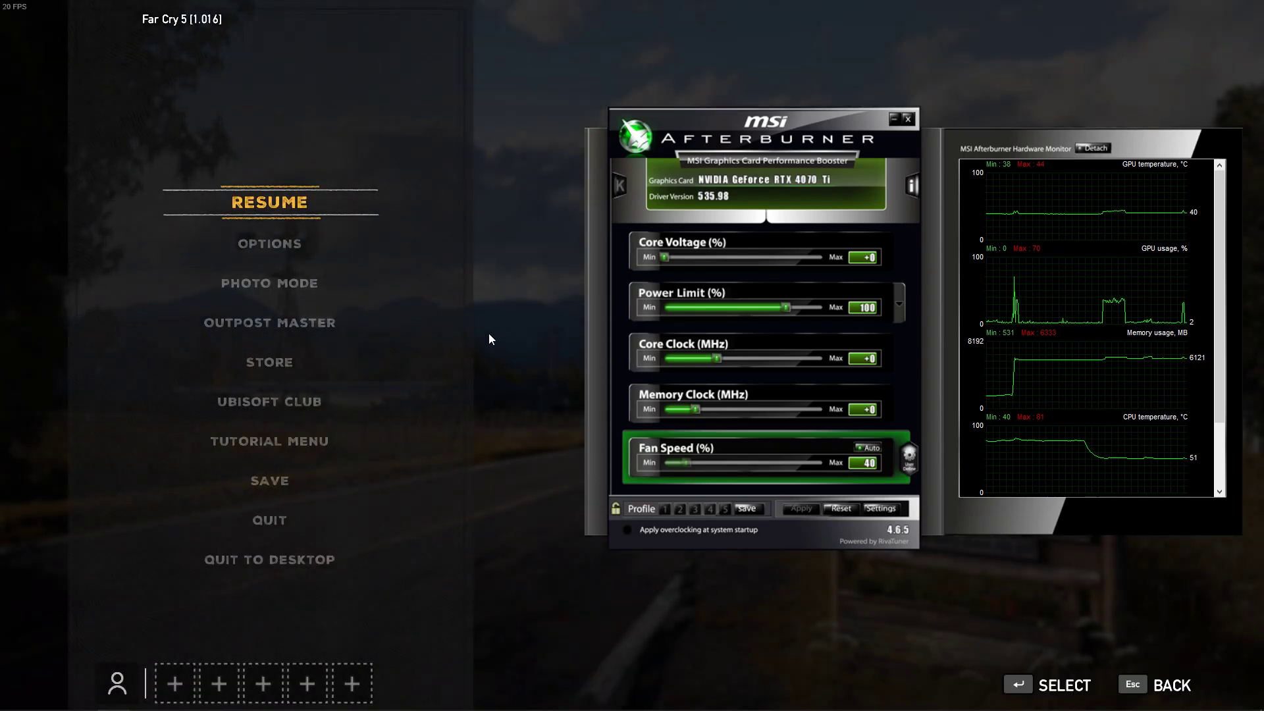
key("alt+Tab")
key("Tab")
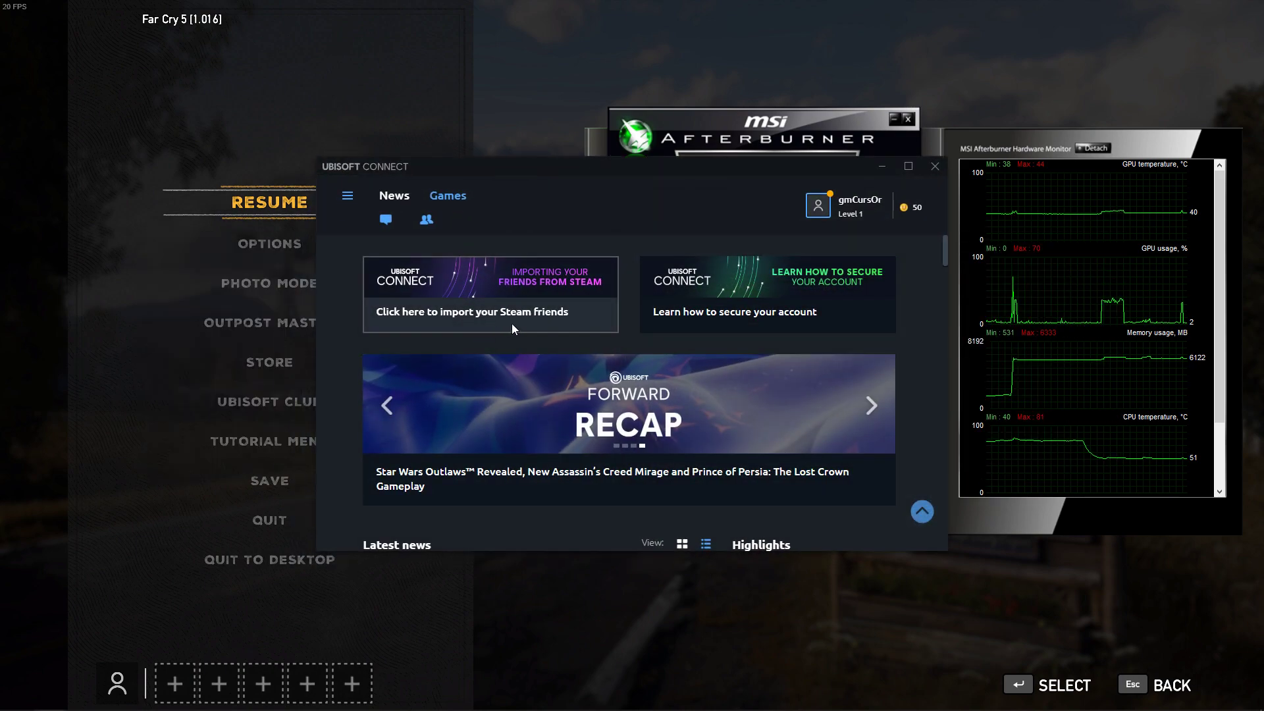
left_click(935, 166)
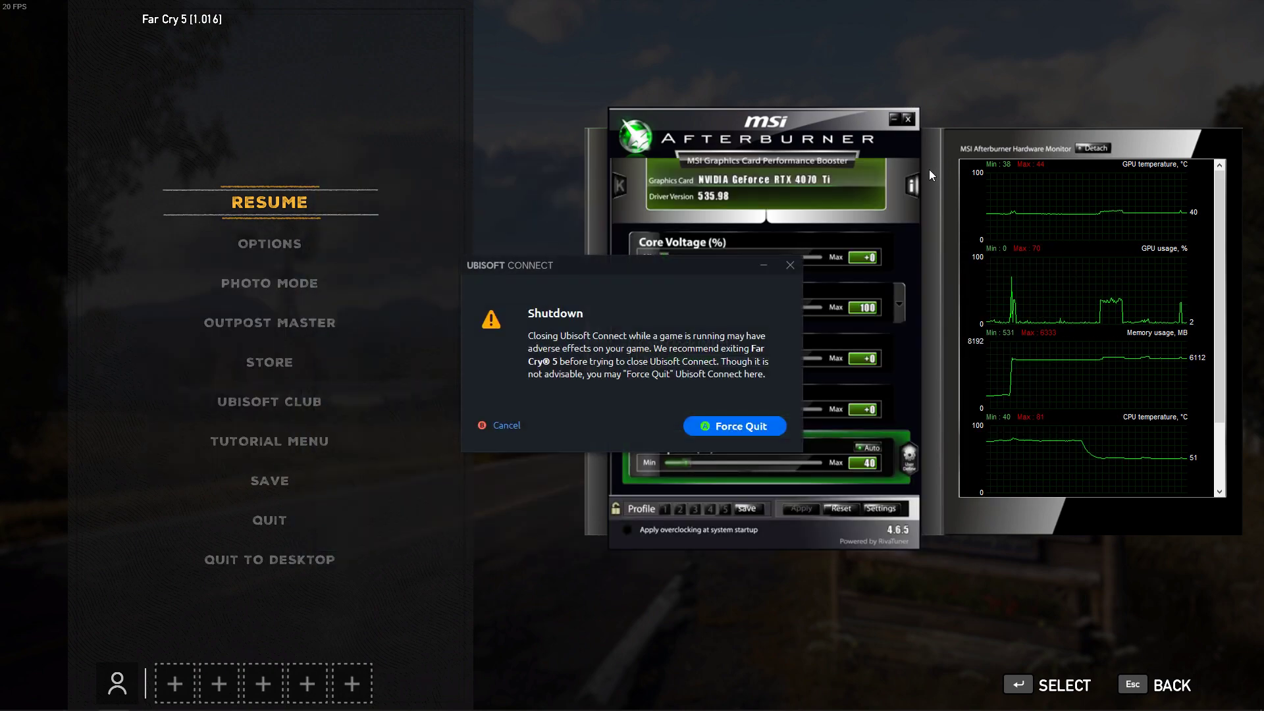
left_click(698, 80)
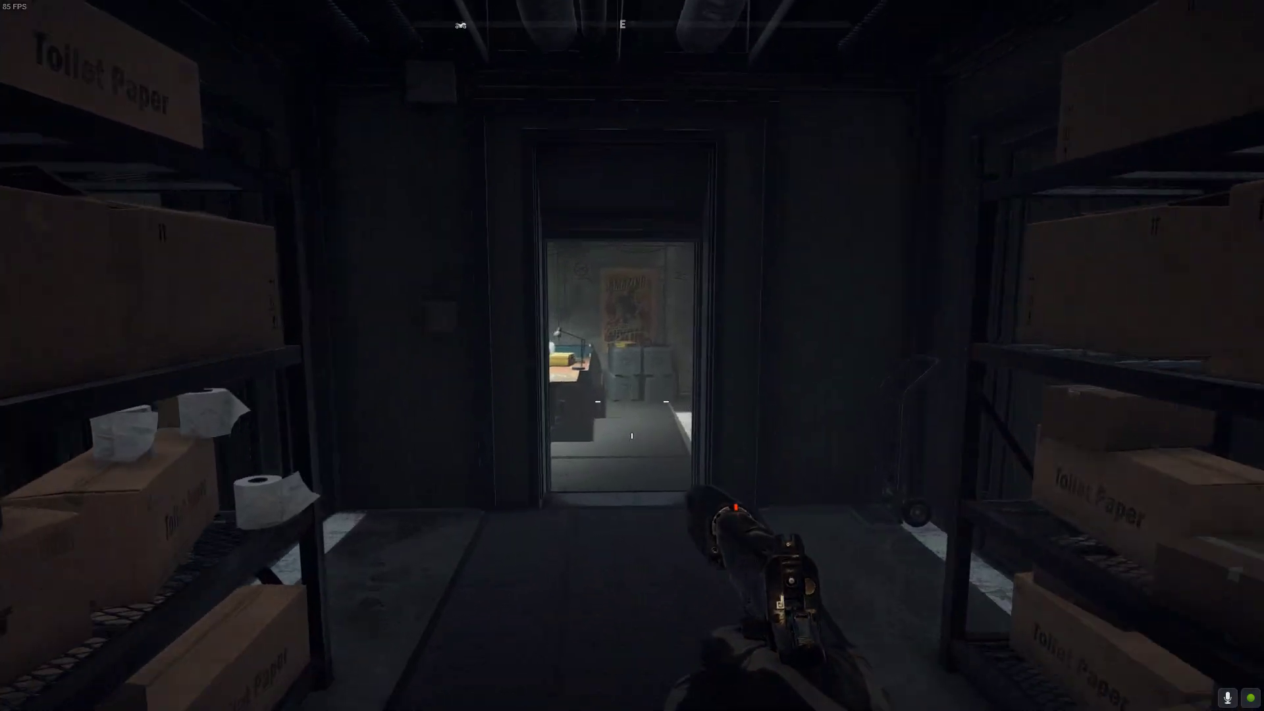
key("w")
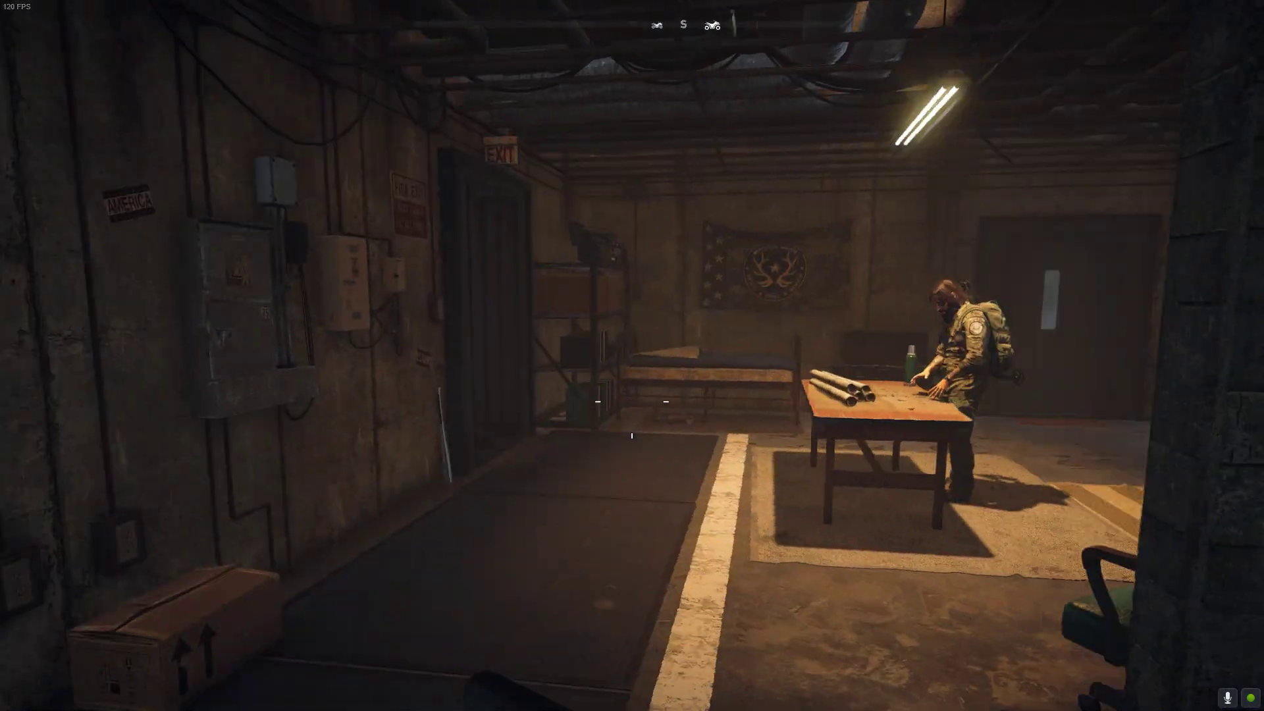
key("w")
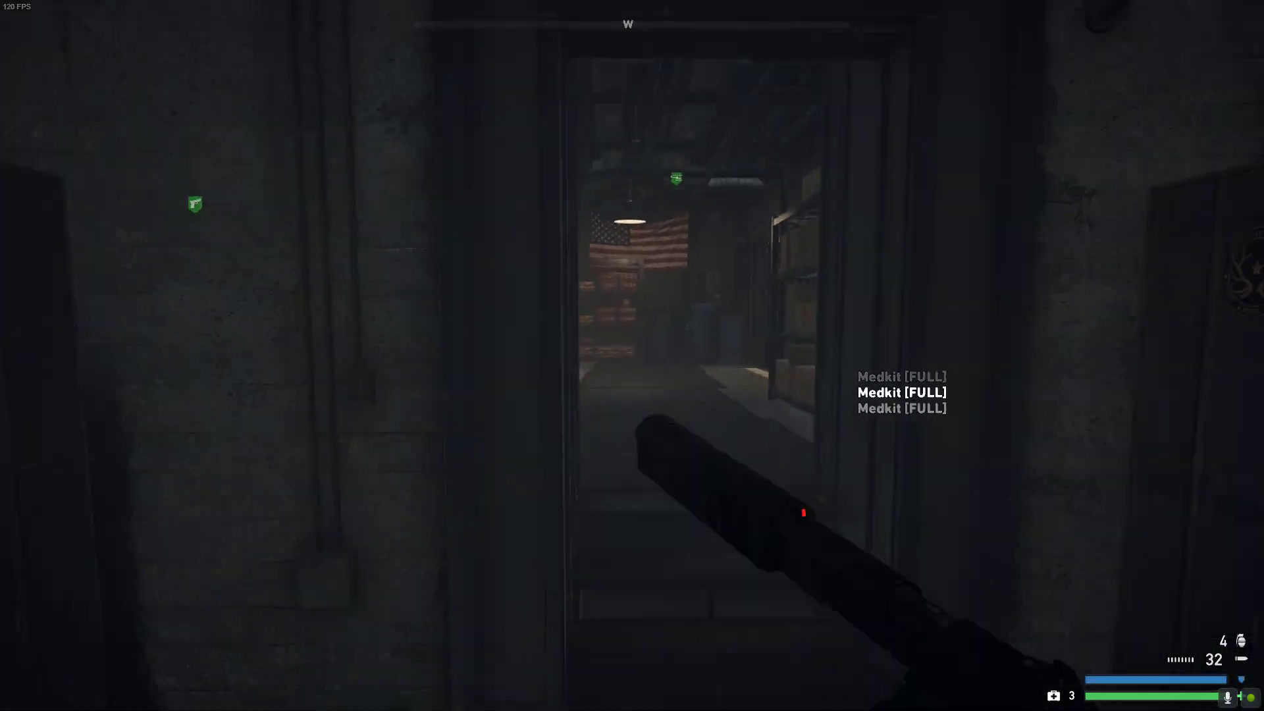
key("w")
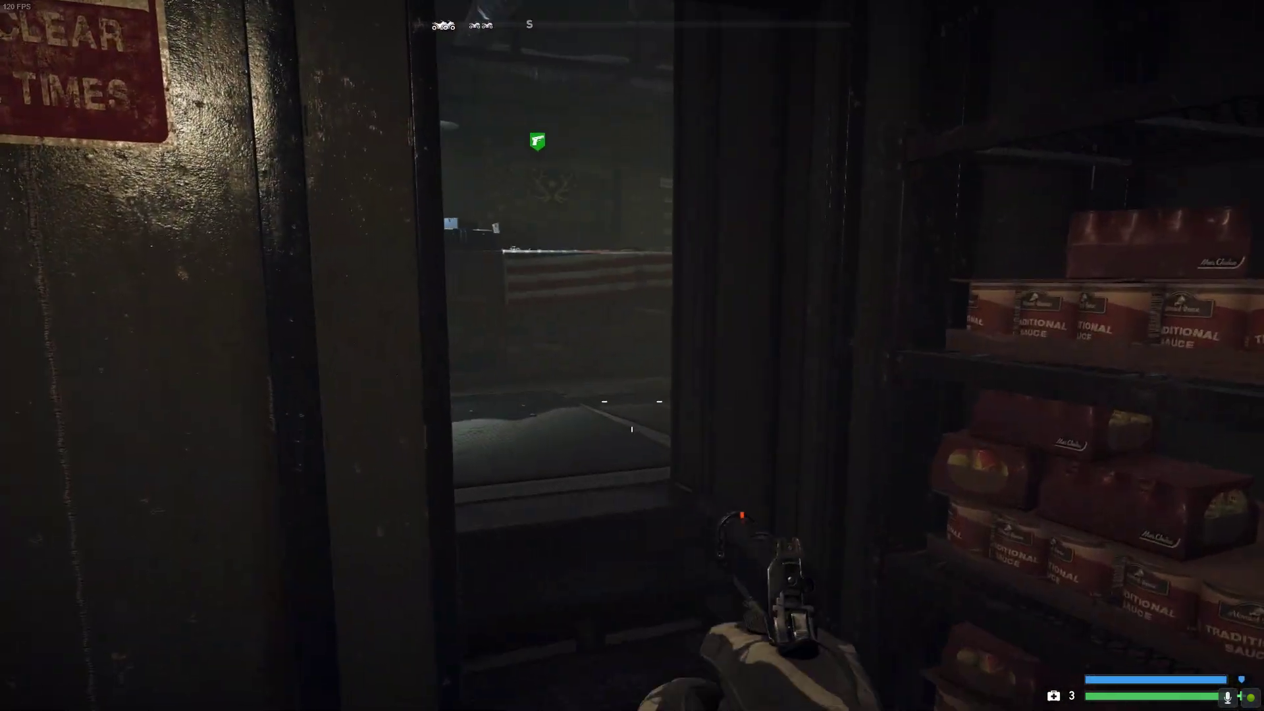
key("w")
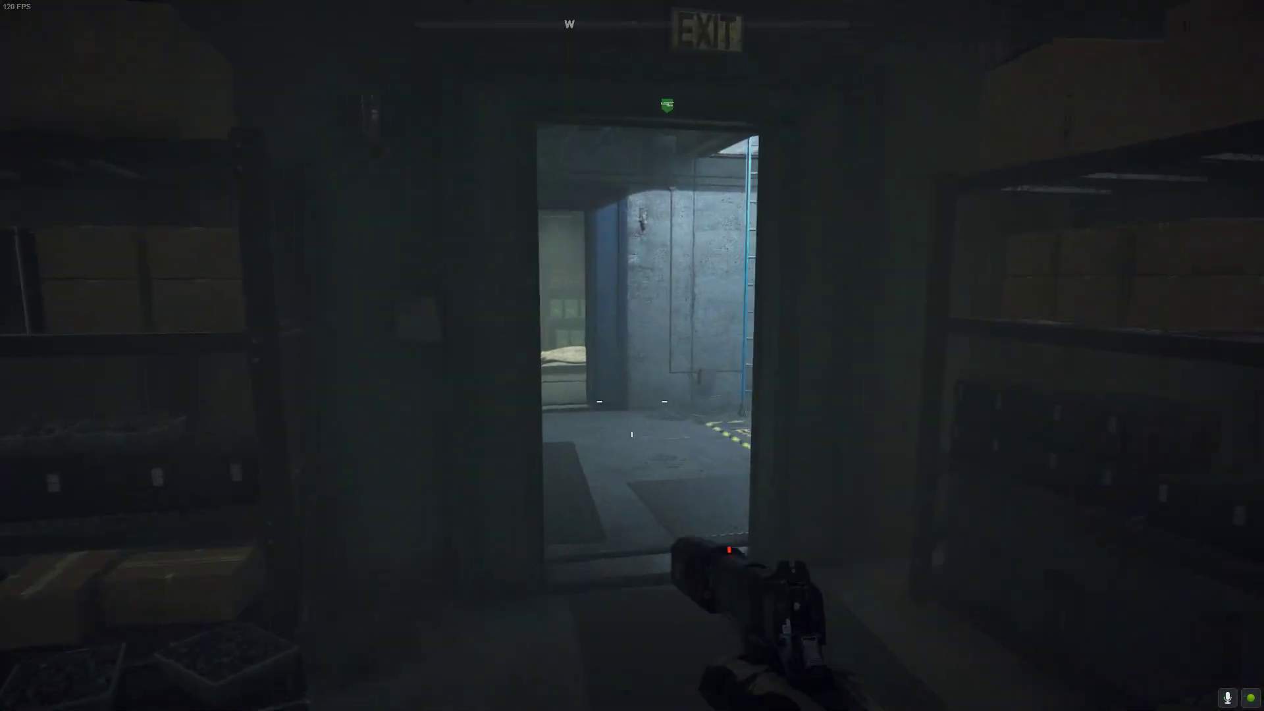
key("w")
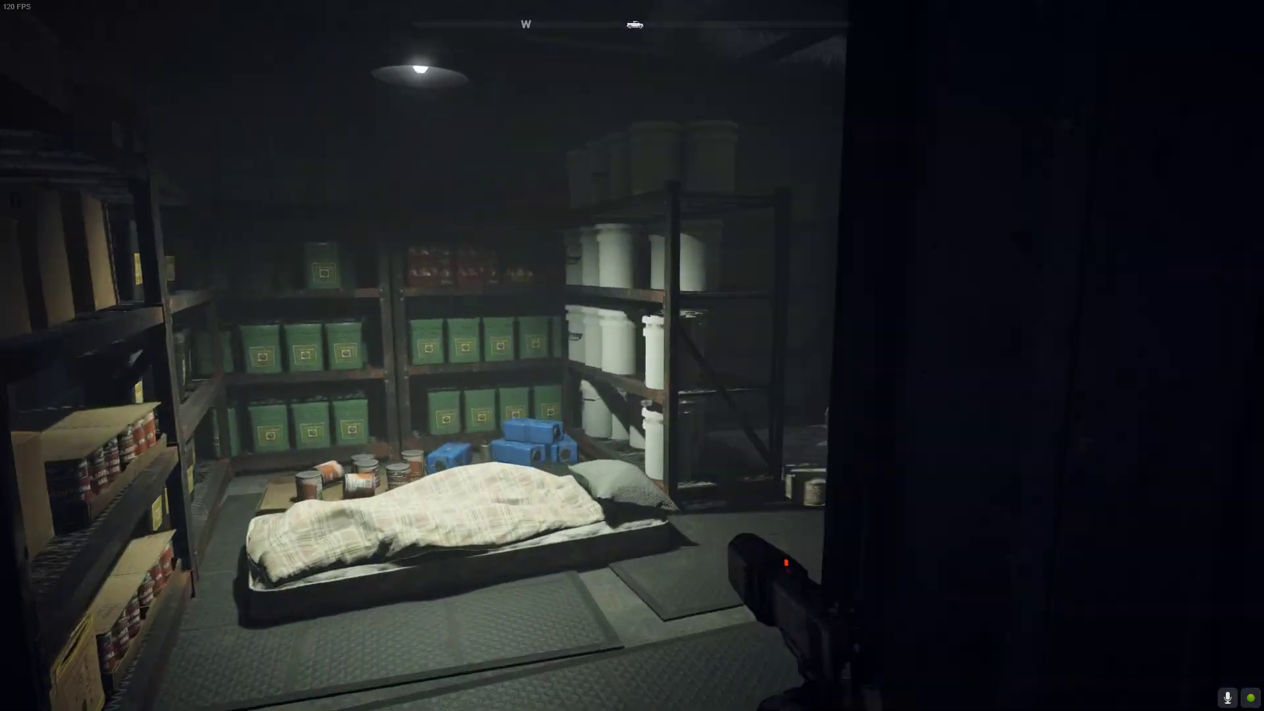
key("w")
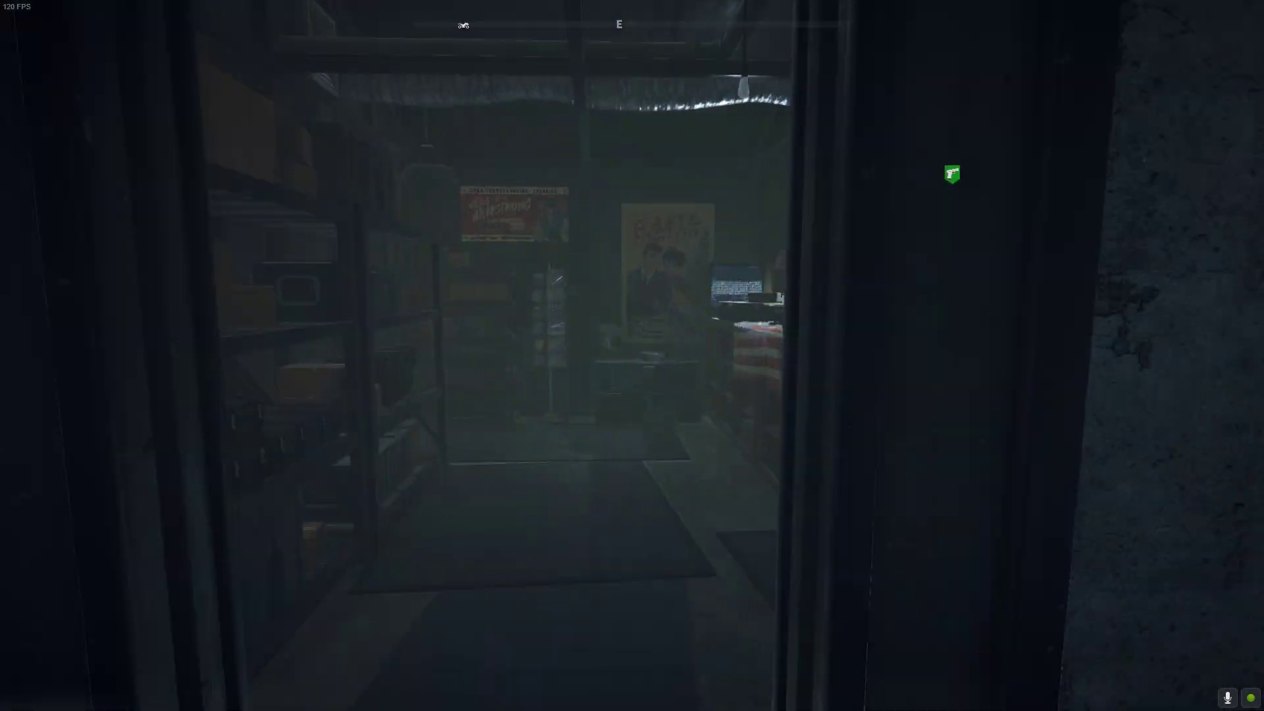
key("w")
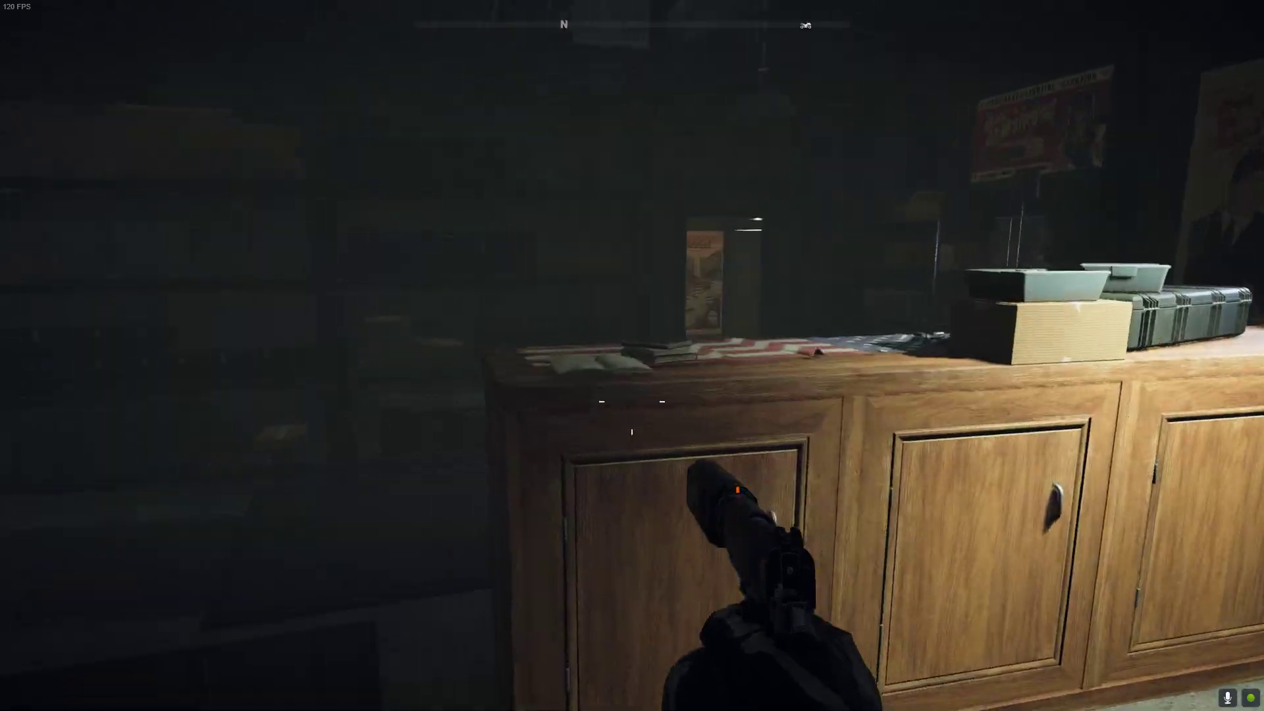
key("w")
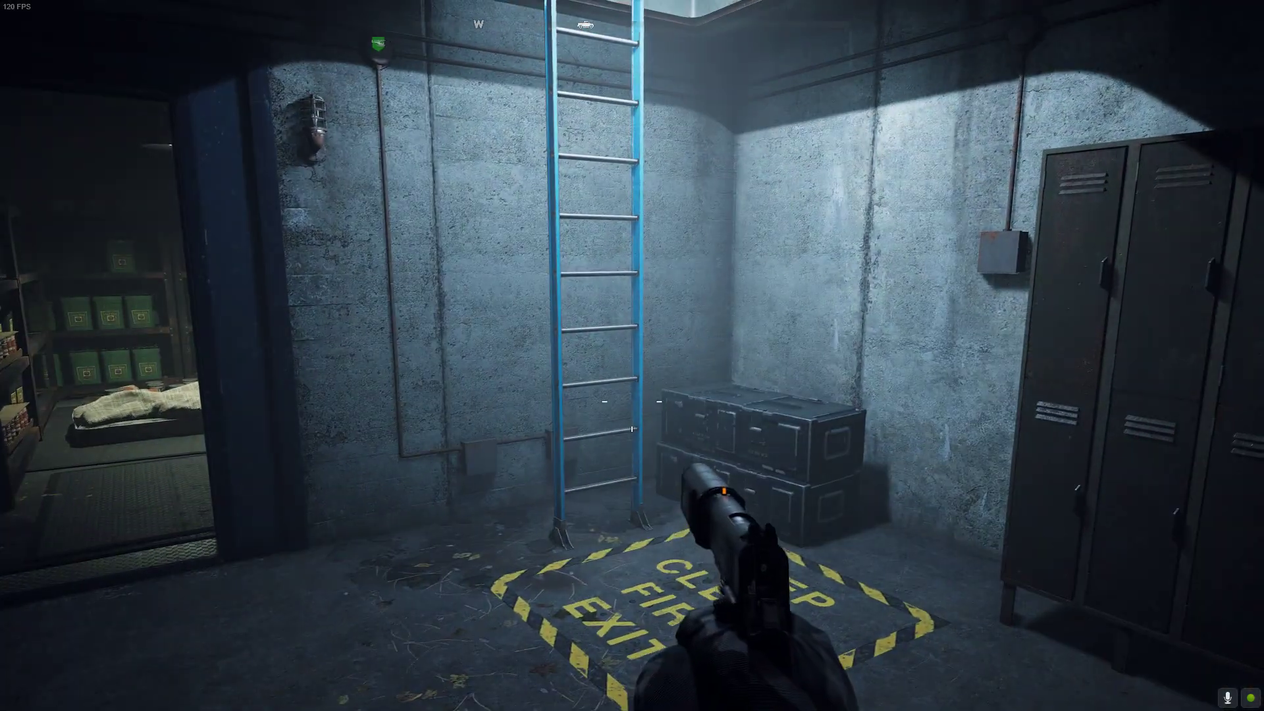